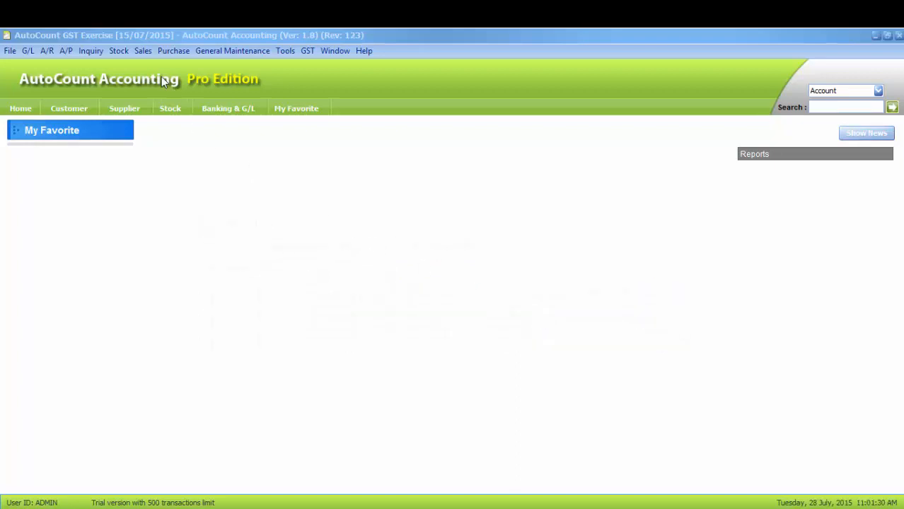
Step: Start a new delivery order for Standard Customer with 5 units of Goods Standard
click(144, 51)
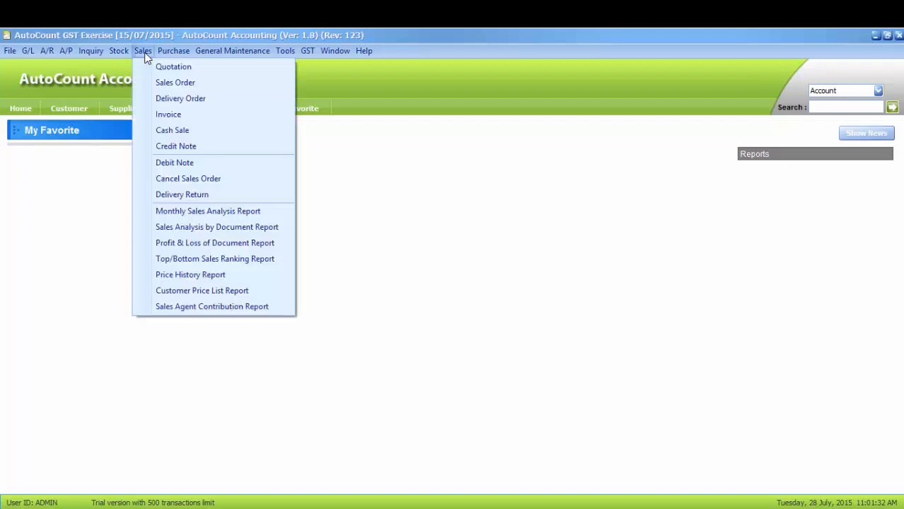
click(148, 104)
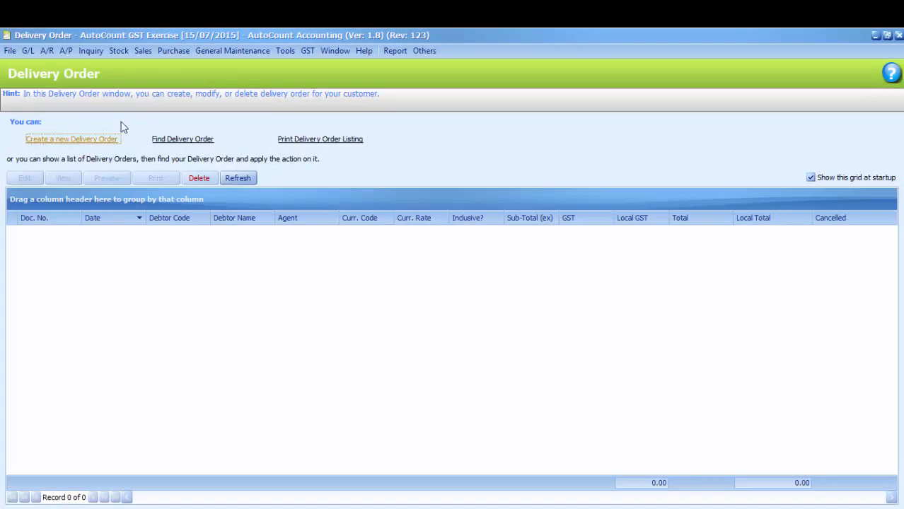
click(91, 140)
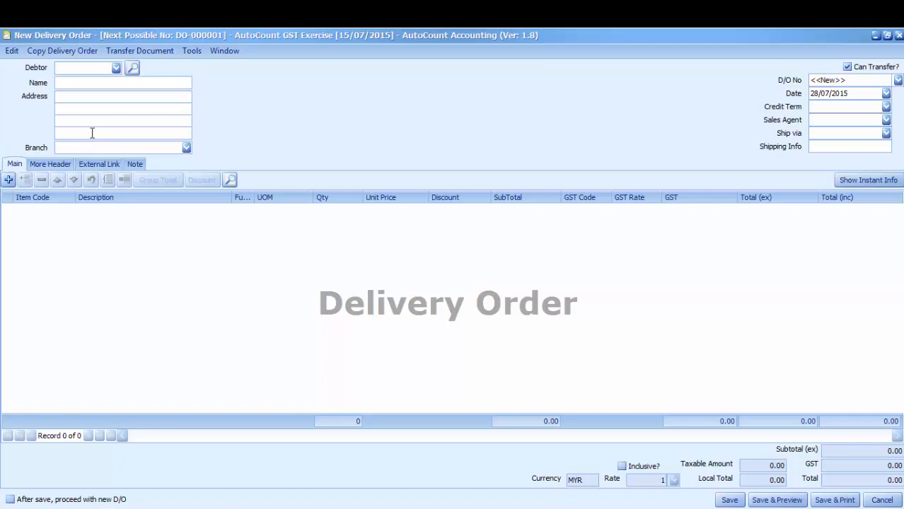
click(116, 68)
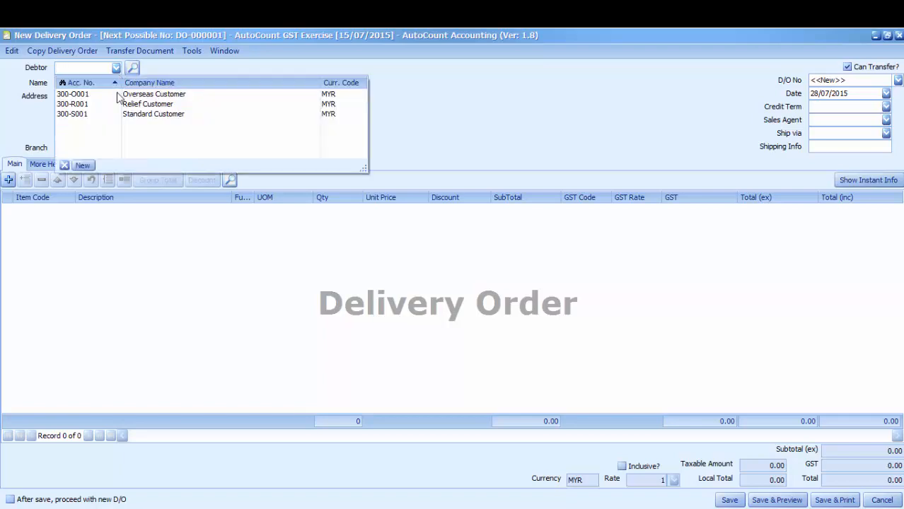
click(111, 114)
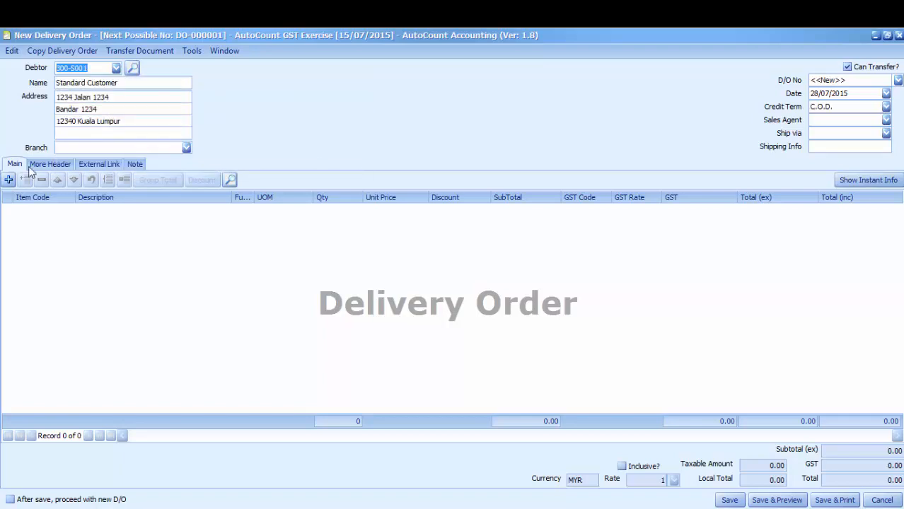
click(9, 180)
click(69, 210)
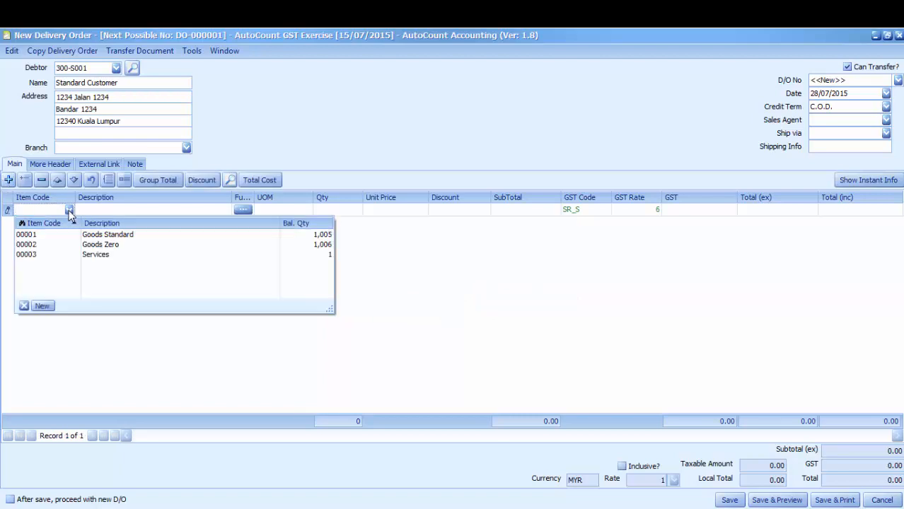
click(100, 237)
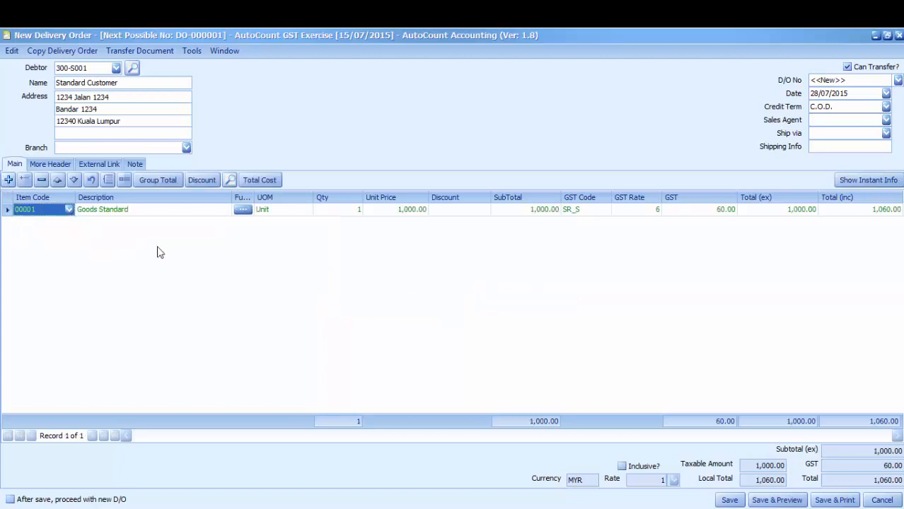
click(349, 215)
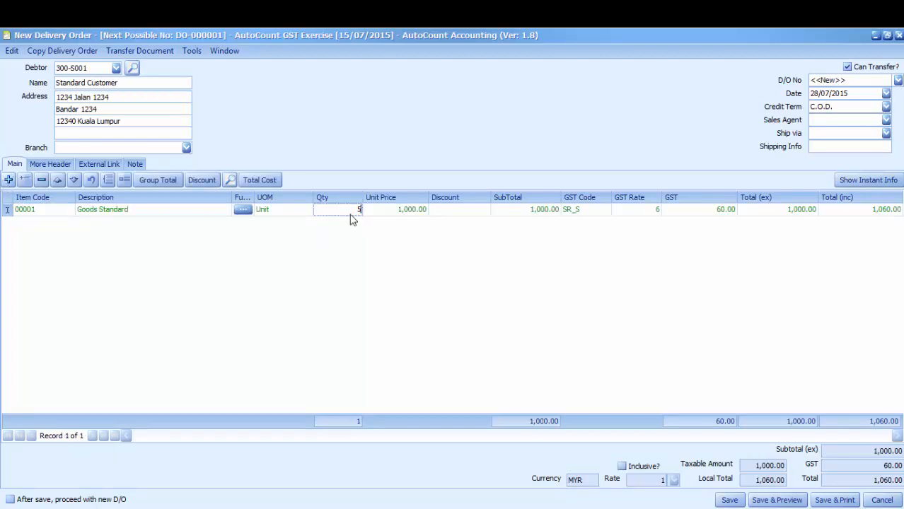
key(Return)
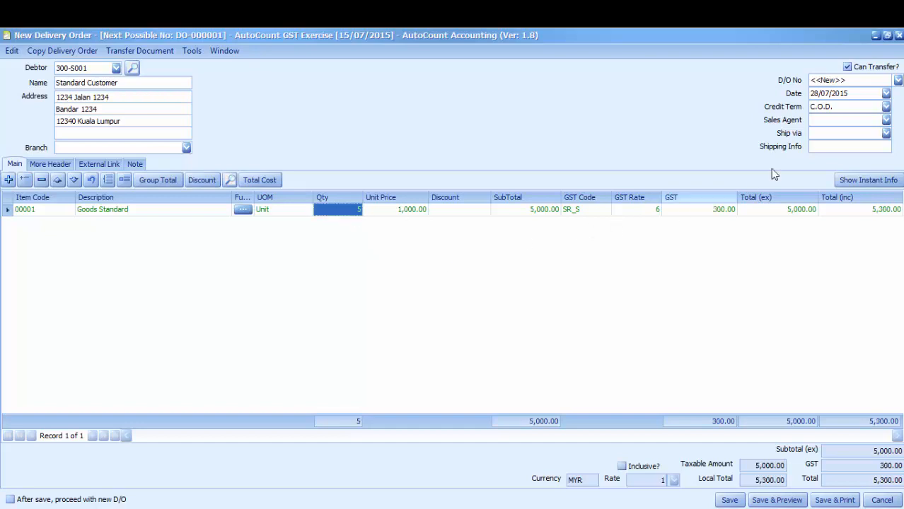
Step: Date the delivery order 20/08/2015 and save it
click(886, 93)
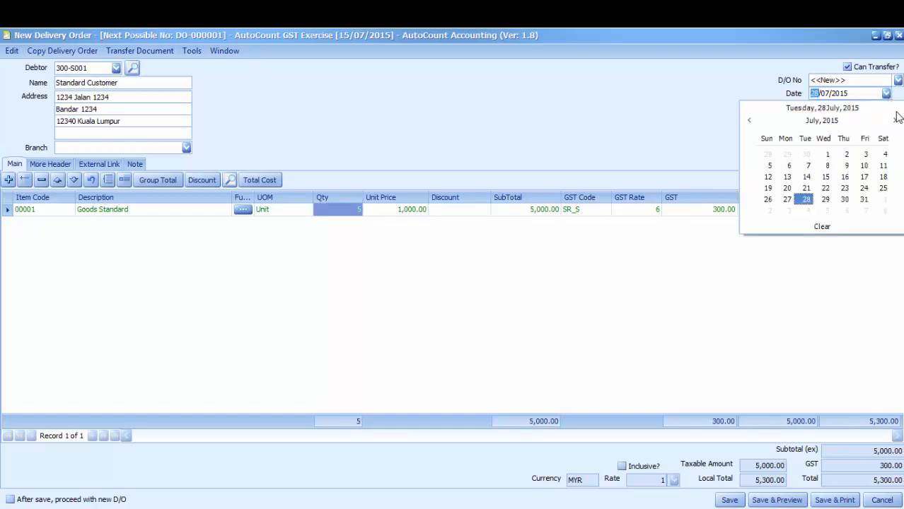
click(895, 120)
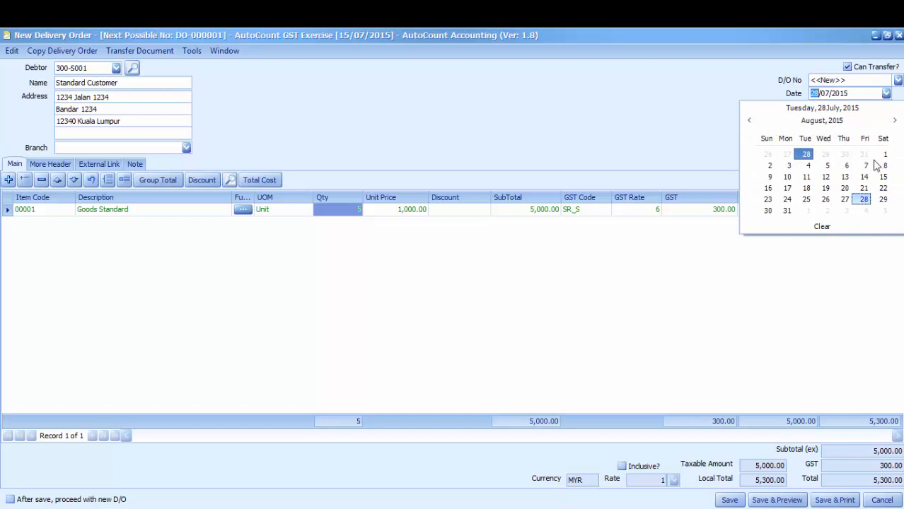
click(845, 189)
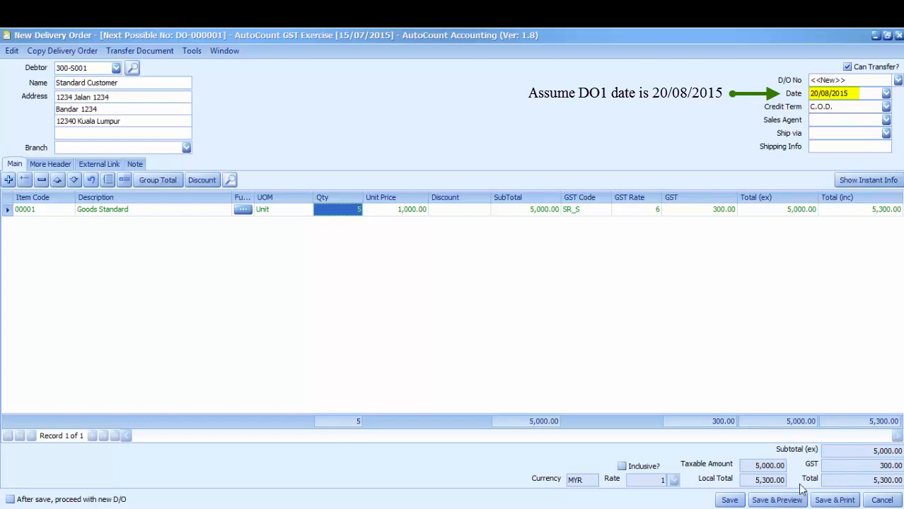
click(730, 500)
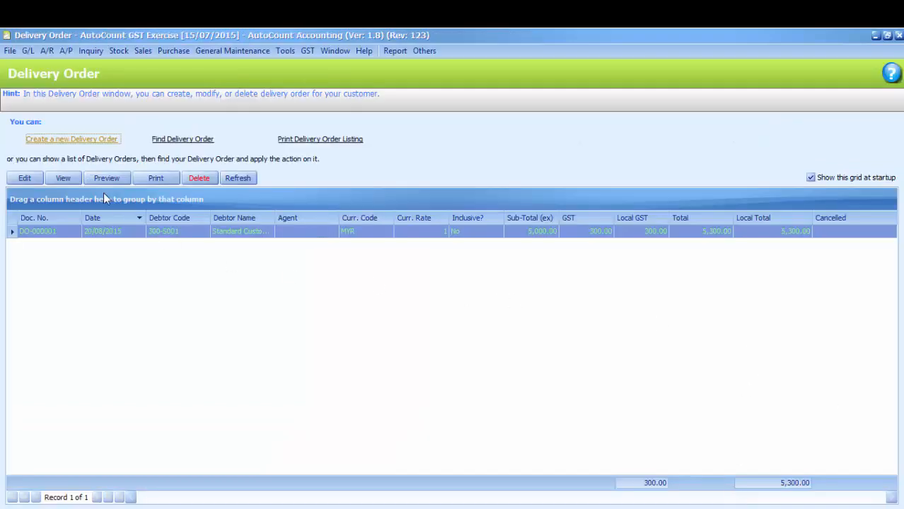
Step: Start a second delivery order for Standard Customer with 2 units of Goods Standard
click(70, 141)
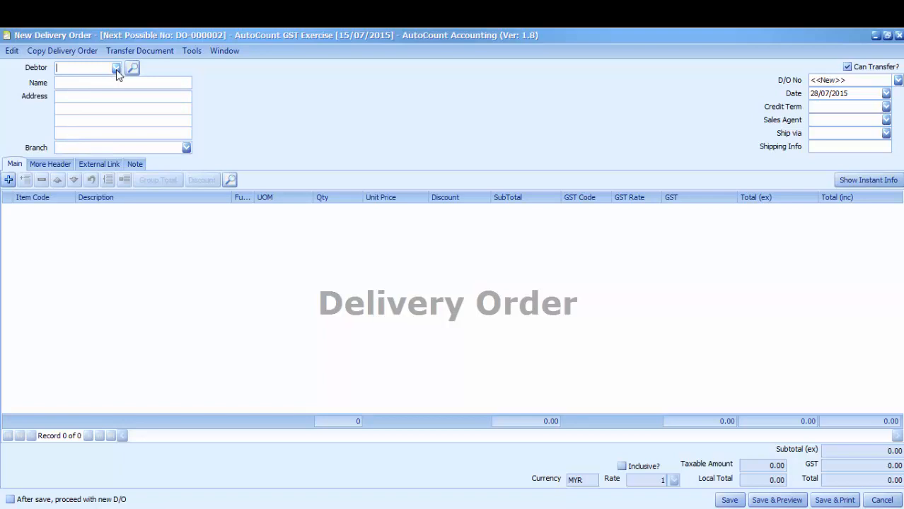
click(116, 68)
click(111, 114)
click(8, 179)
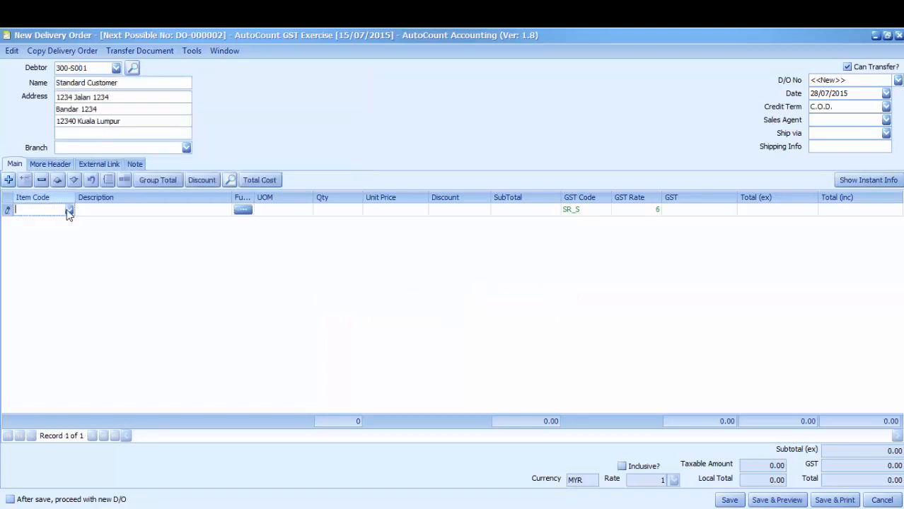
click(68, 210)
click(97, 229)
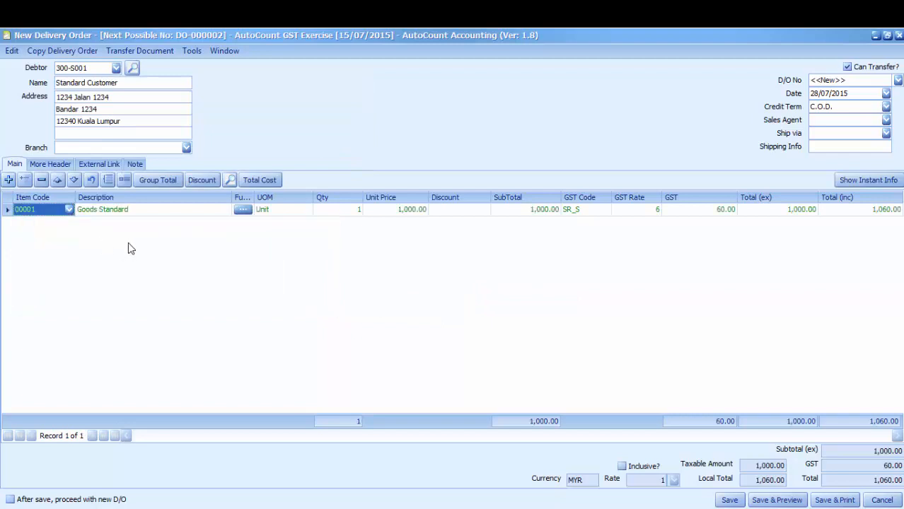
click(354, 211)
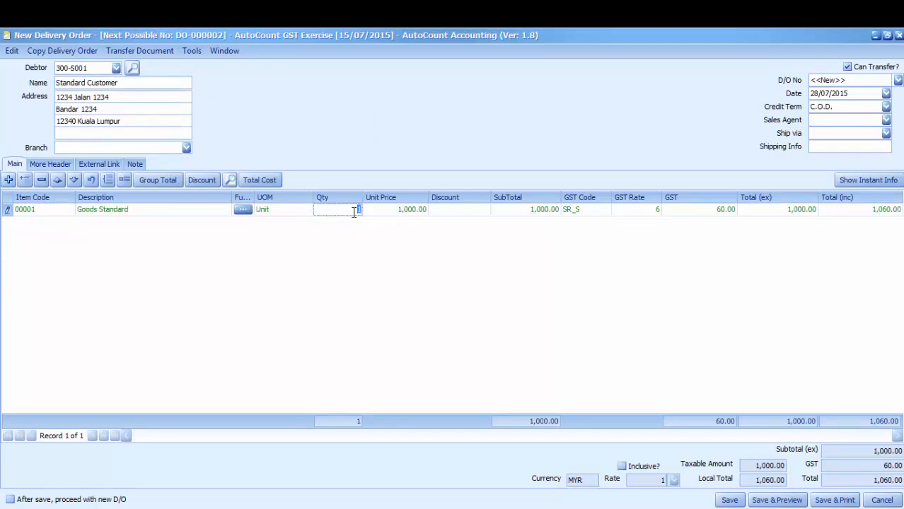
key(Return)
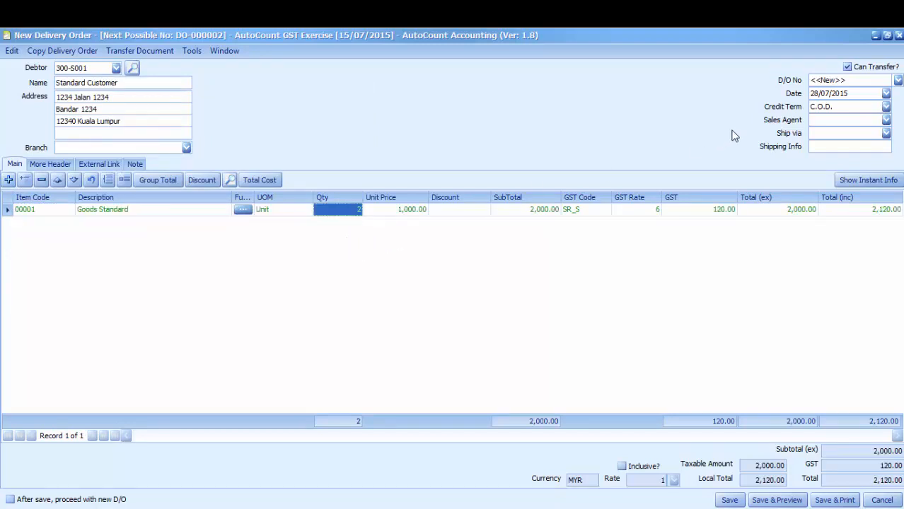
Step: Date it 21/08/2015, save it, and close the delivery order window
click(885, 93)
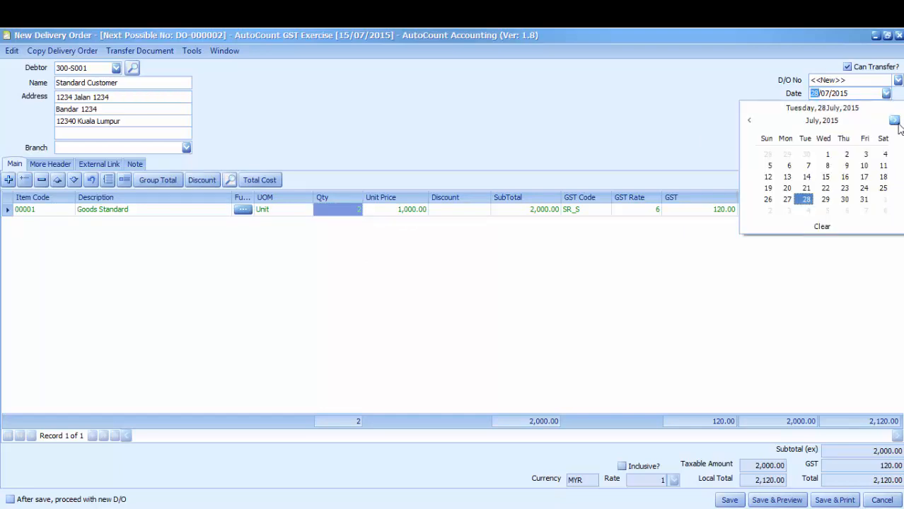
click(895, 121)
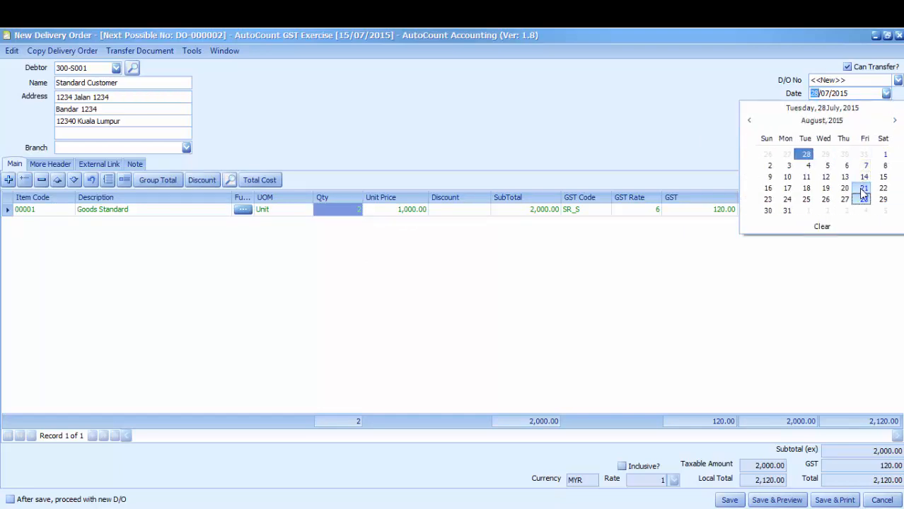
click(863, 190)
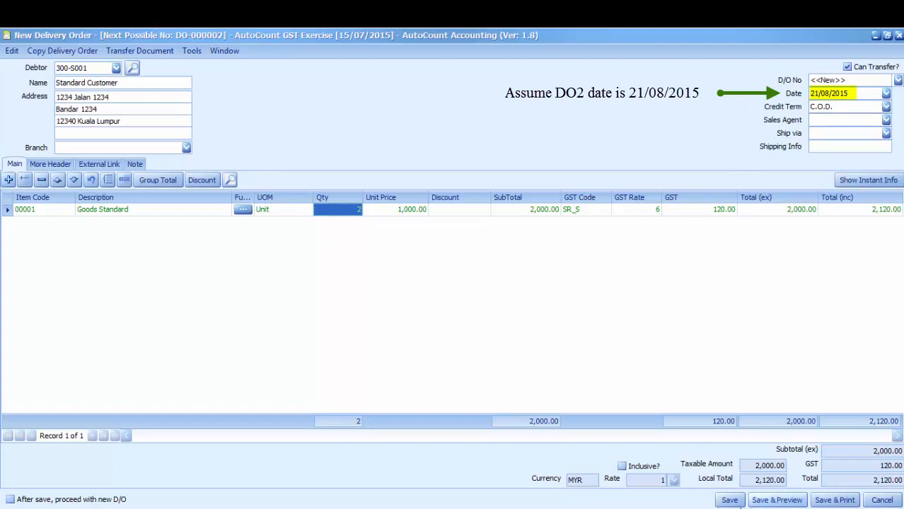
click(730, 500)
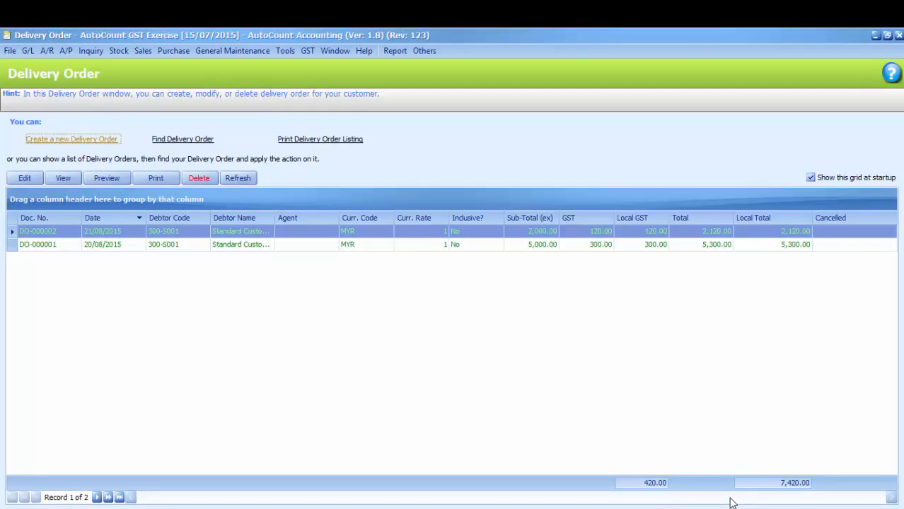
click(900, 37)
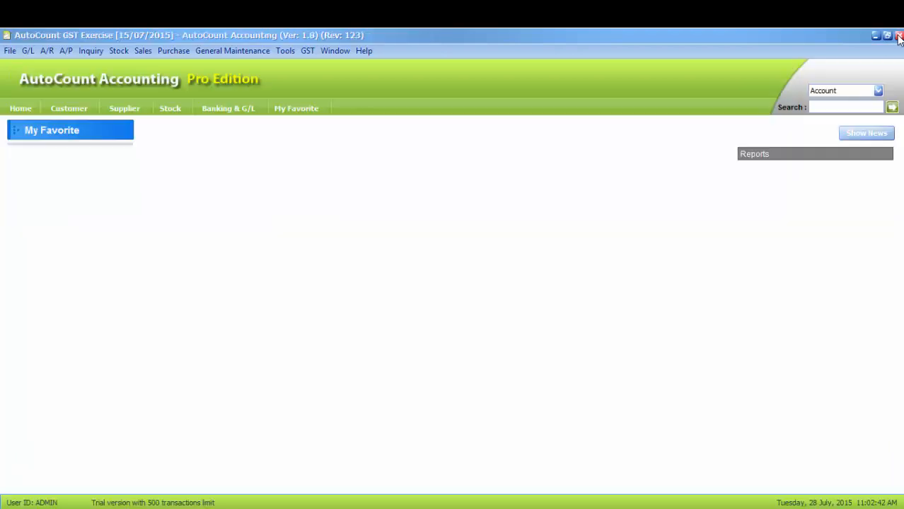
Step: Create a new invoice by transferring delivery order DO-000001 into it
click(141, 52)
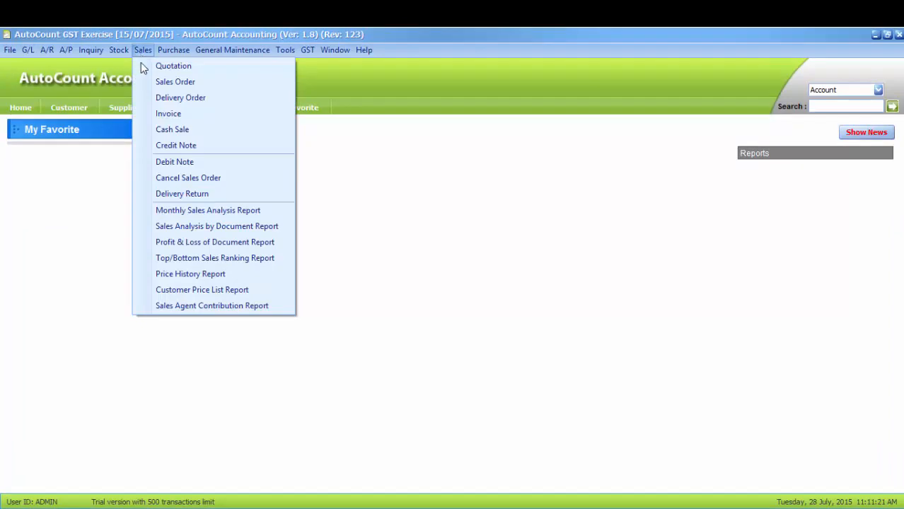
click(168, 113)
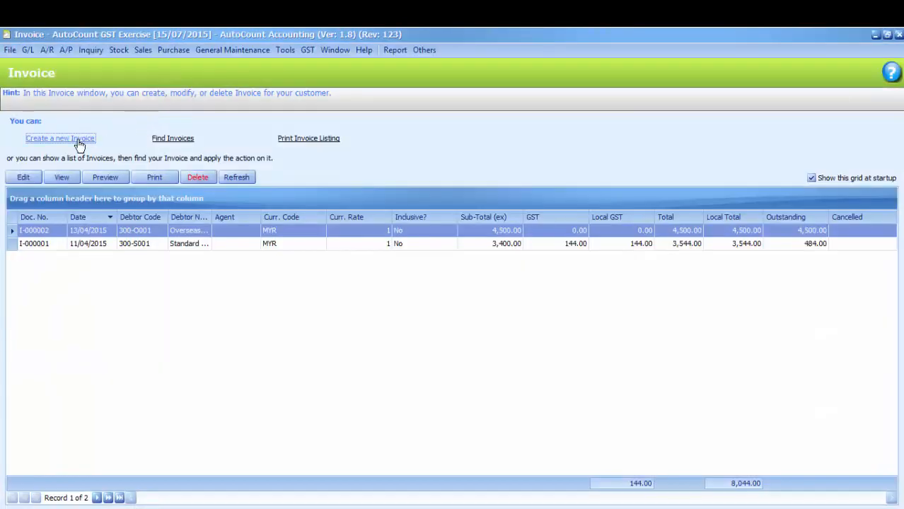
click(80, 141)
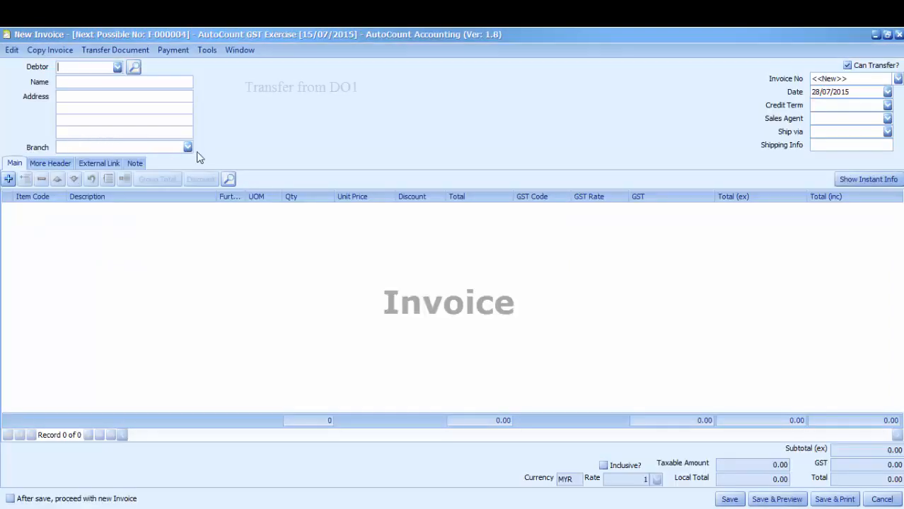
click(125, 52)
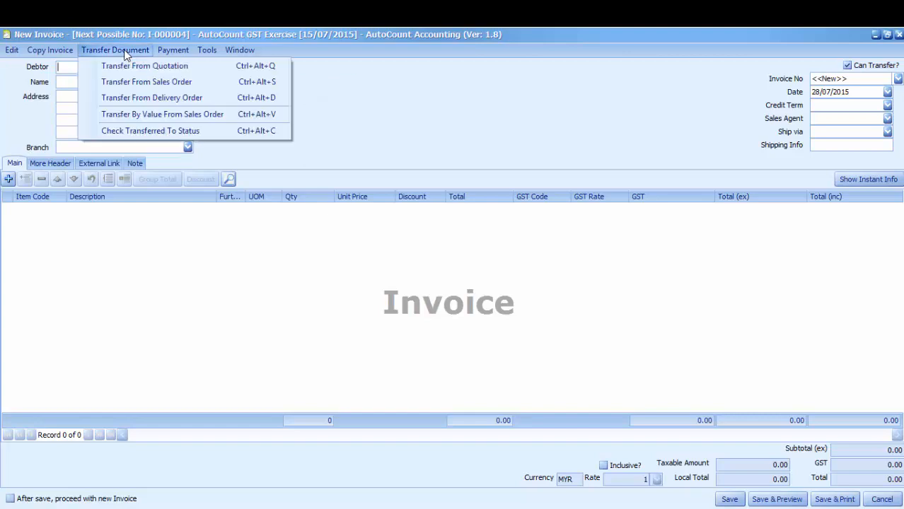
click(121, 101)
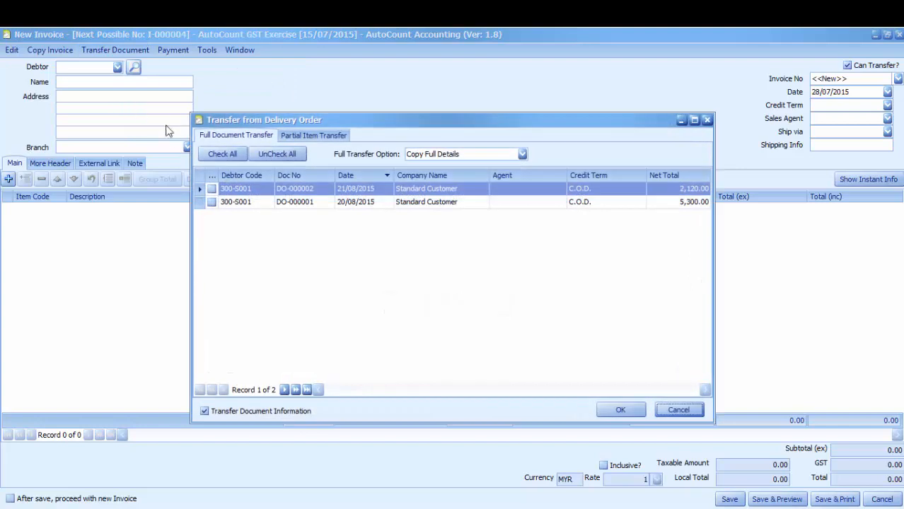
click(211, 203)
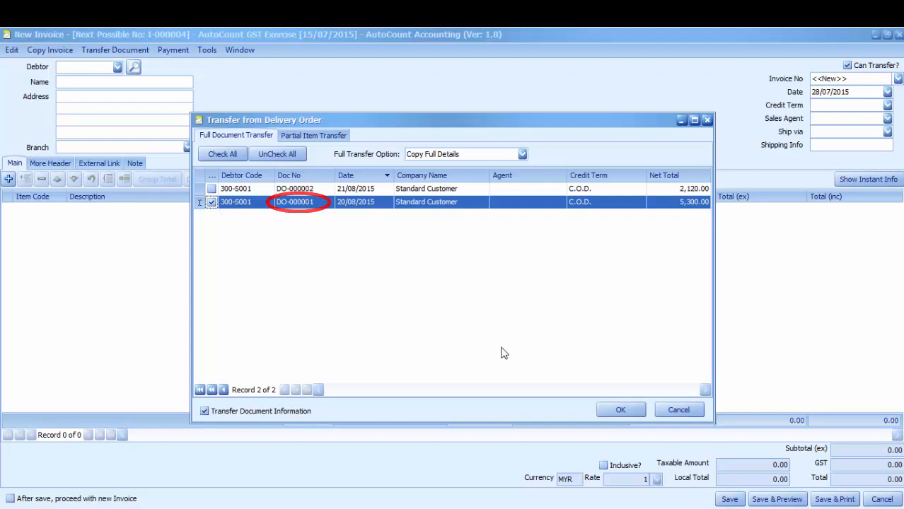
click(619, 411)
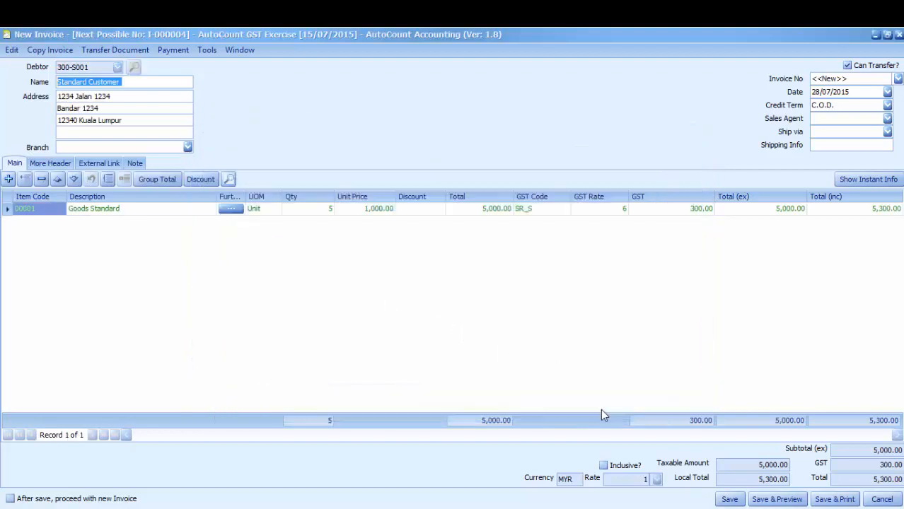
Step: Date the invoice 05/09/2015 and save it
click(887, 93)
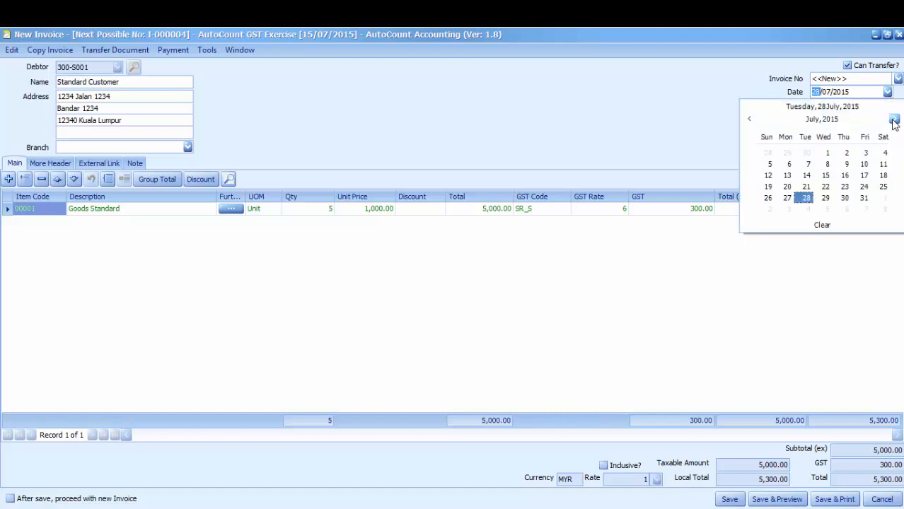
click(895, 120)
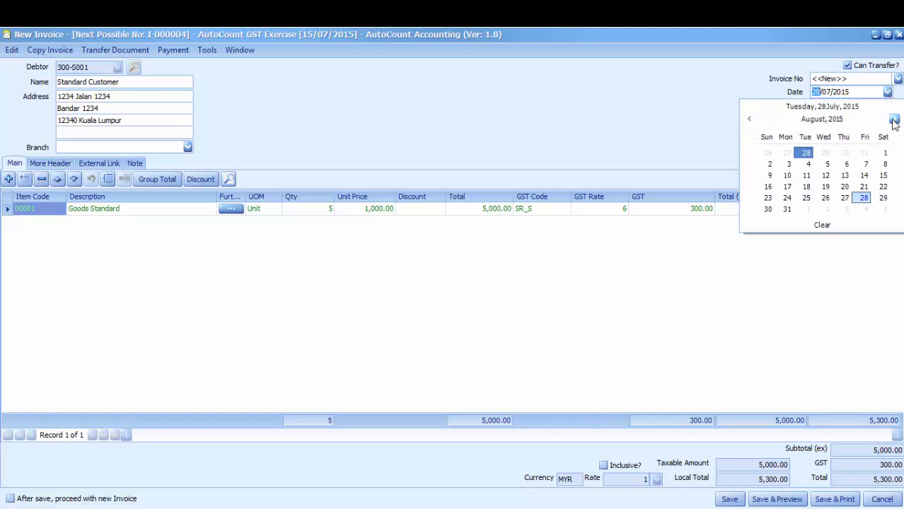
click(895, 121)
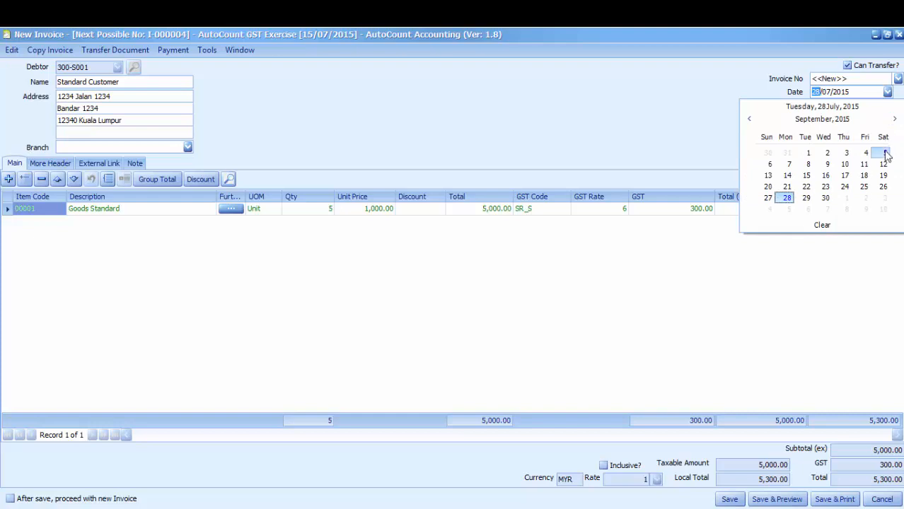
click(885, 153)
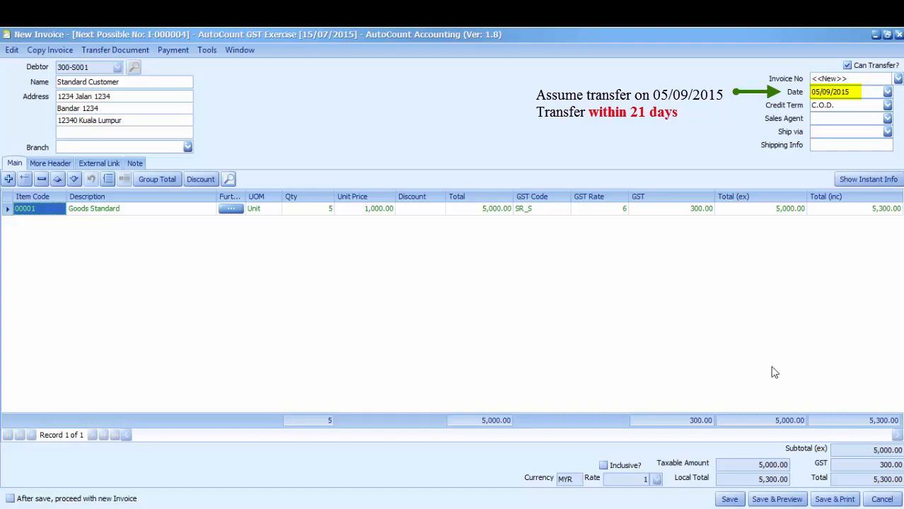
click(729, 499)
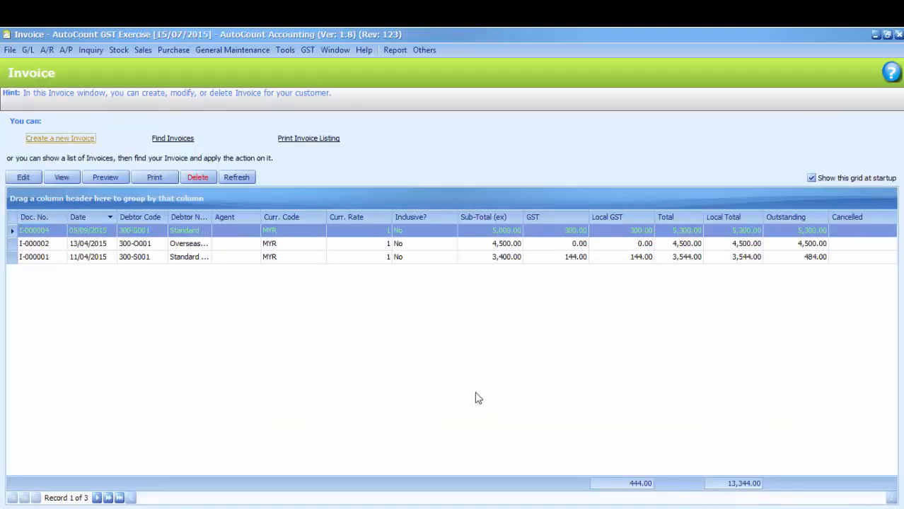
Step: Create another invoice by transferring delivery order DO-000002 into it
click(58, 140)
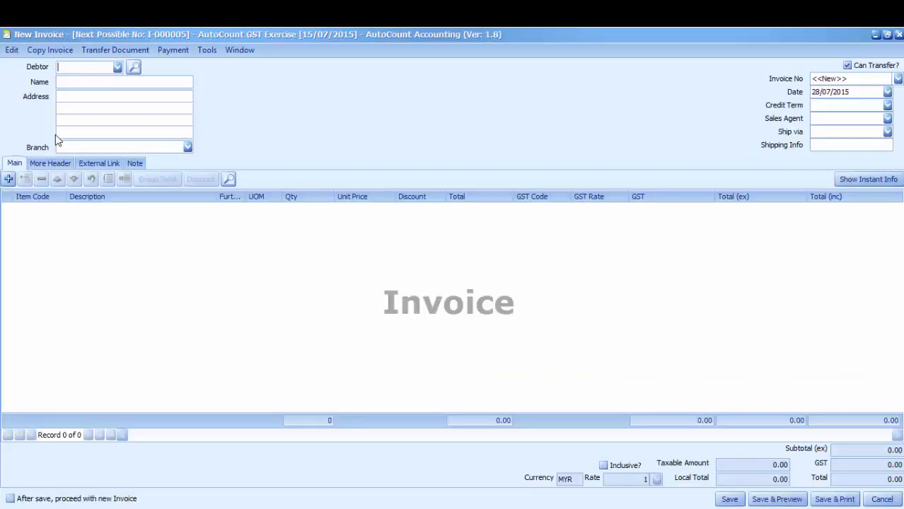
click(120, 51)
click(120, 99)
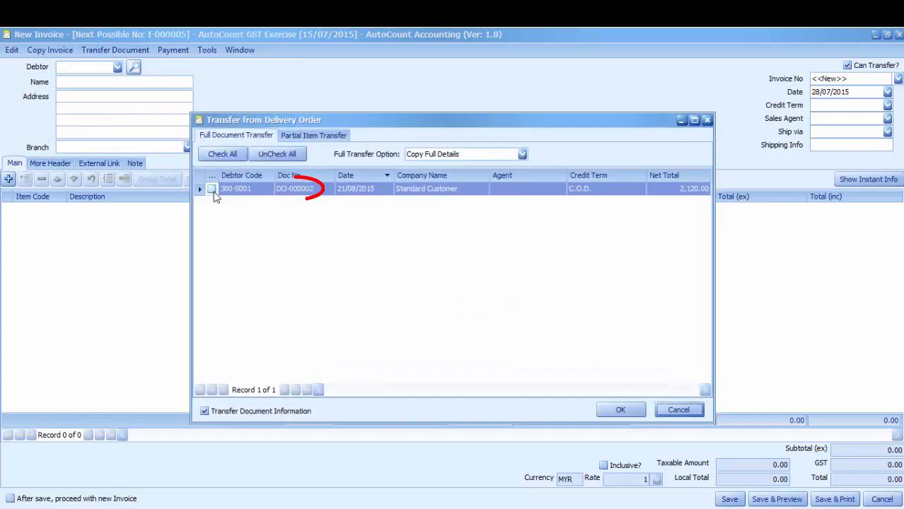
click(212, 189)
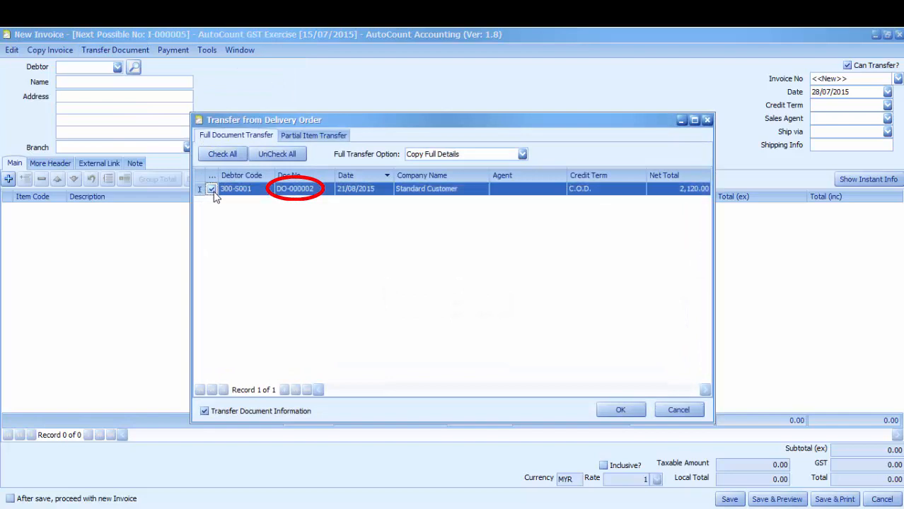
click(623, 411)
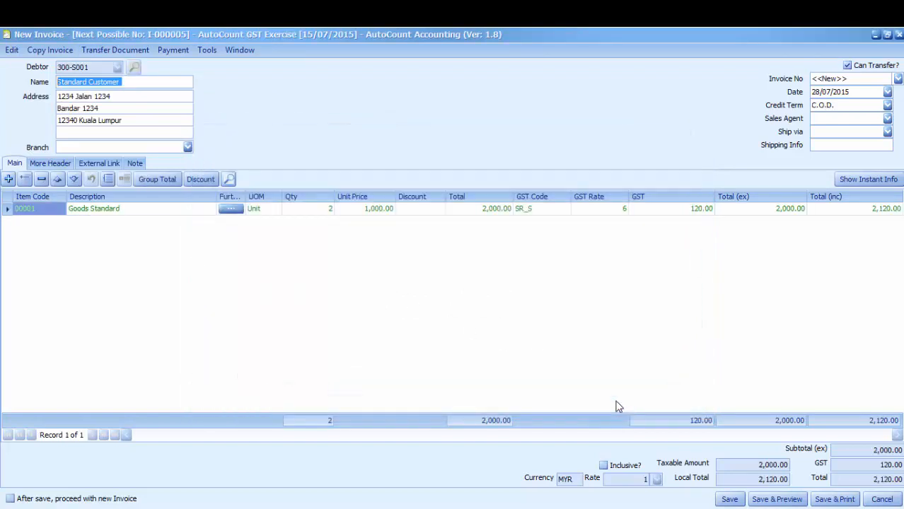
Step: Date the invoice 25/09/2015 and save it
click(887, 92)
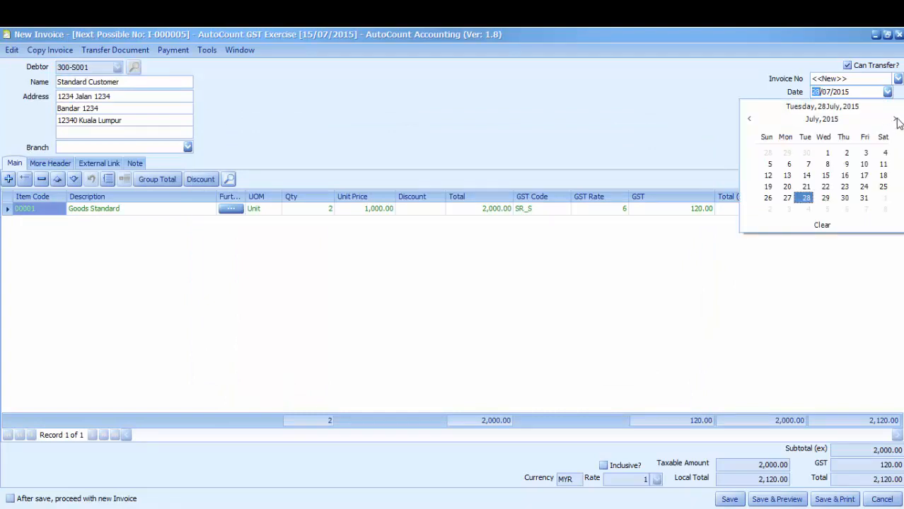
click(895, 120)
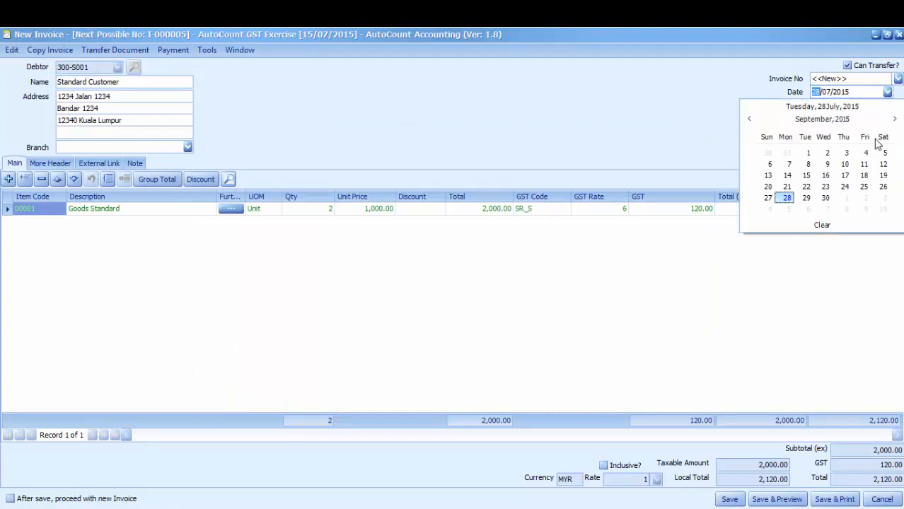
click(863, 187)
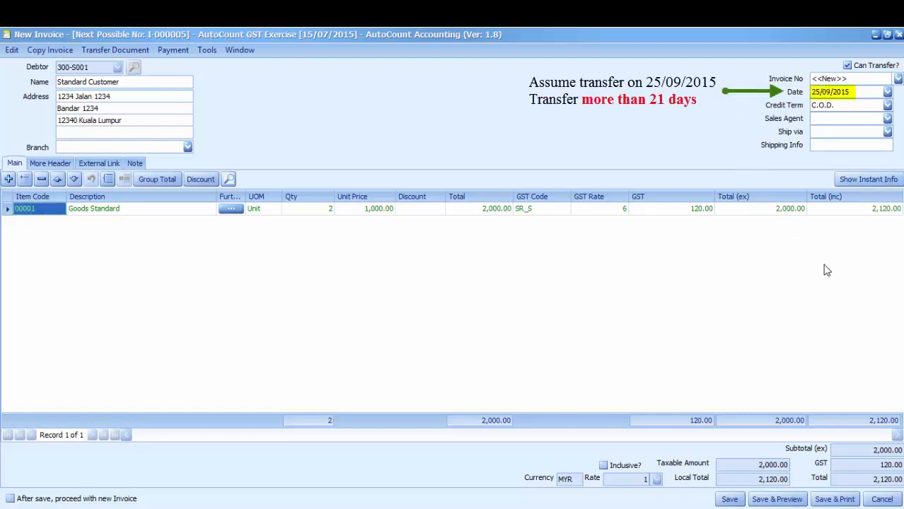
click(731, 502)
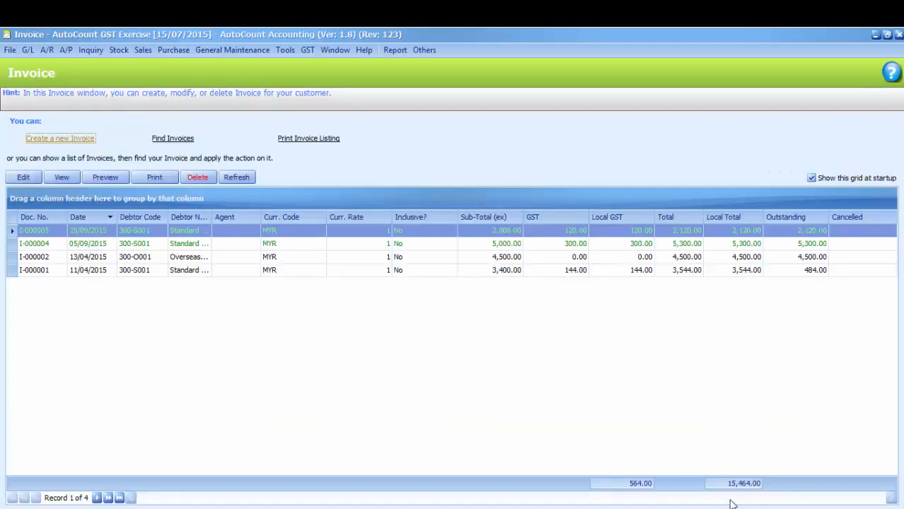
Step: Close the Invoice window to return to the home screen
click(899, 34)
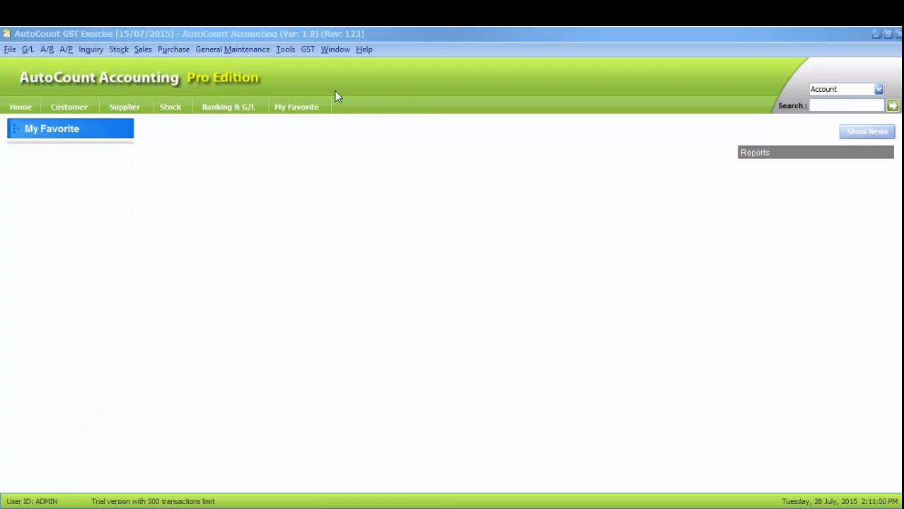
Step: Start a new GST Processor run and advance through every wizard page to completion
click(307, 49)
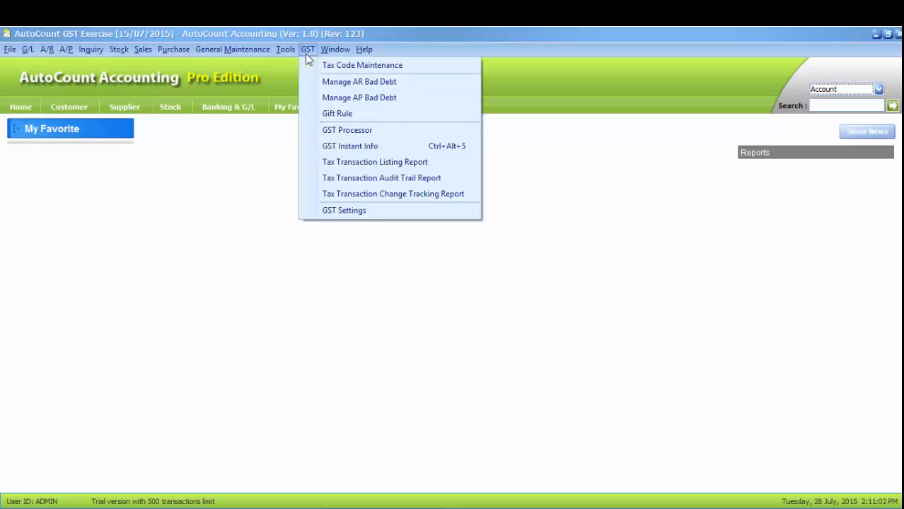
click(307, 130)
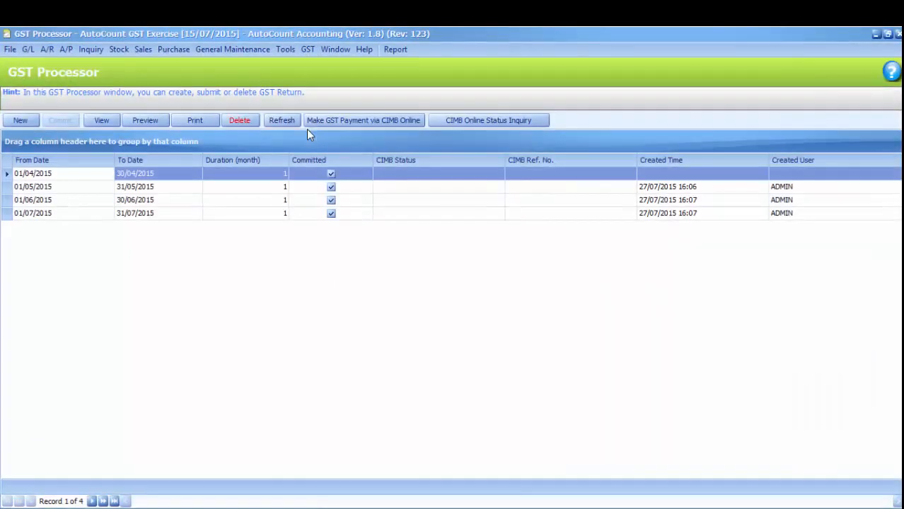
click(20, 120)
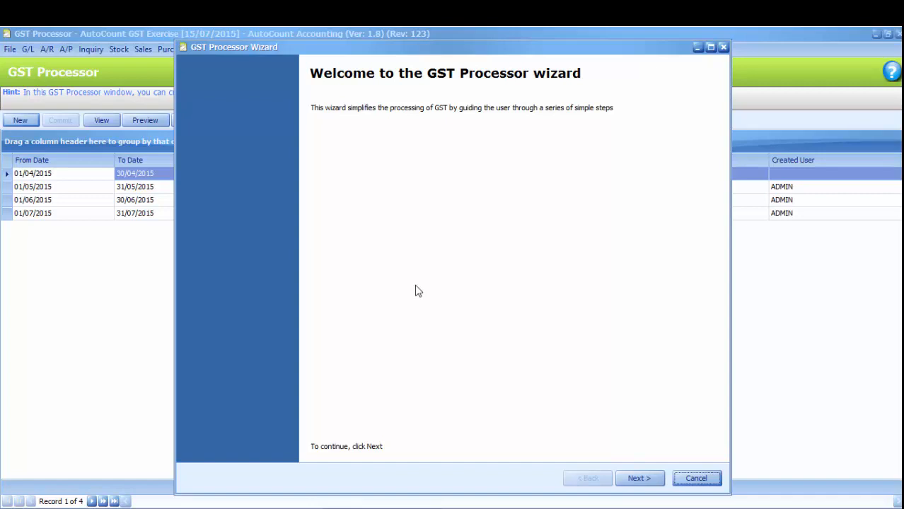
click(639, 478)
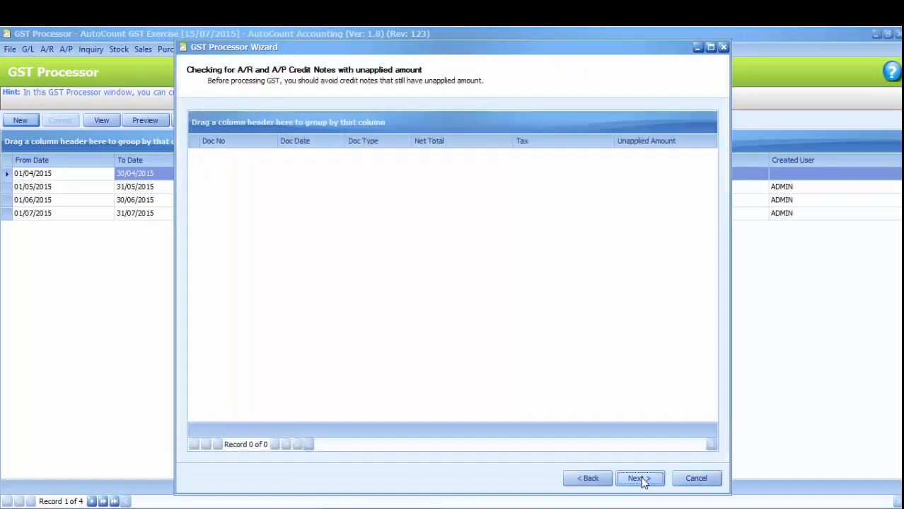
click(639, 479)
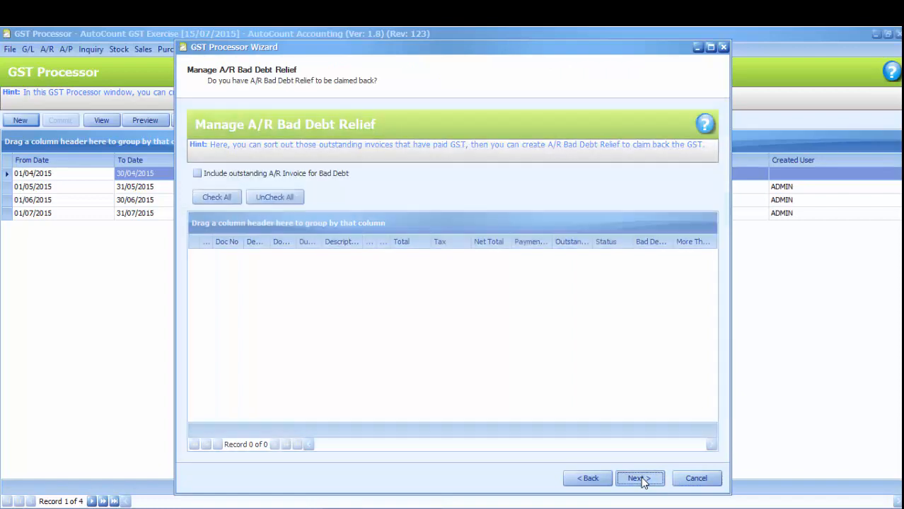
click(639, 478)
click(640, 479)
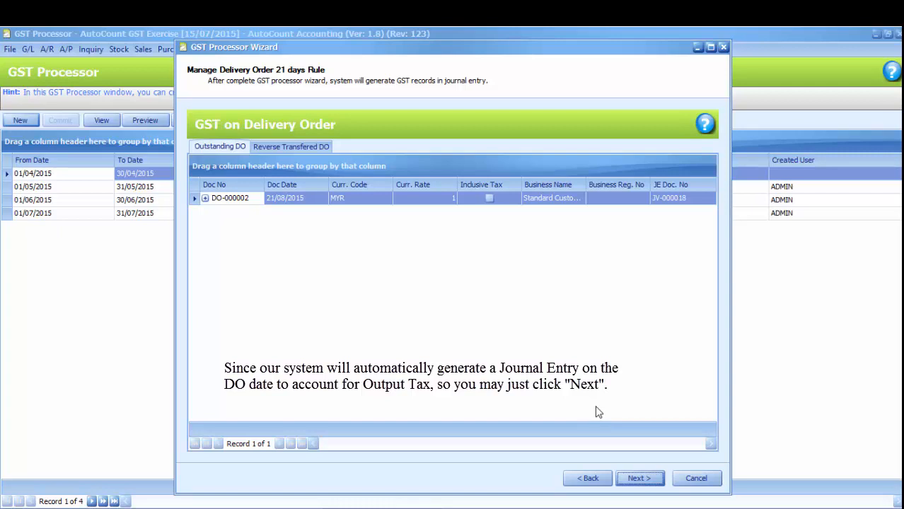
click(639, 479)
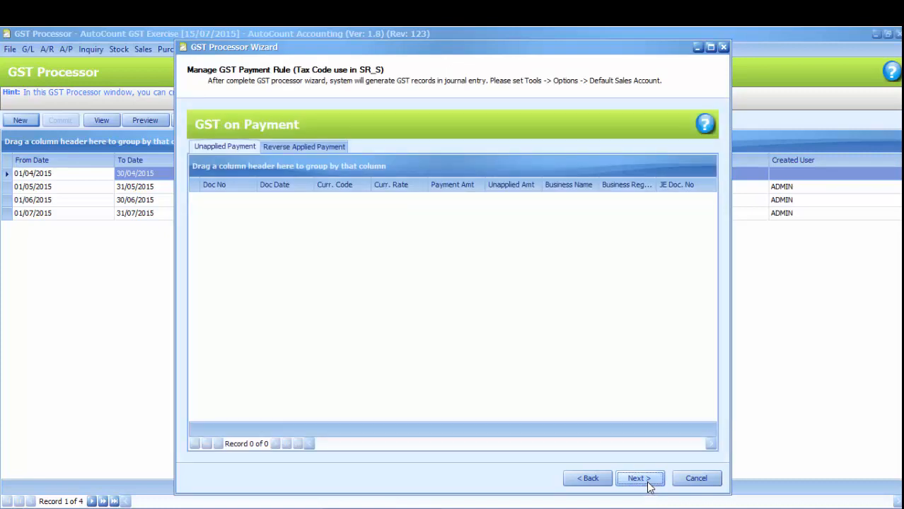
click(648, 484)
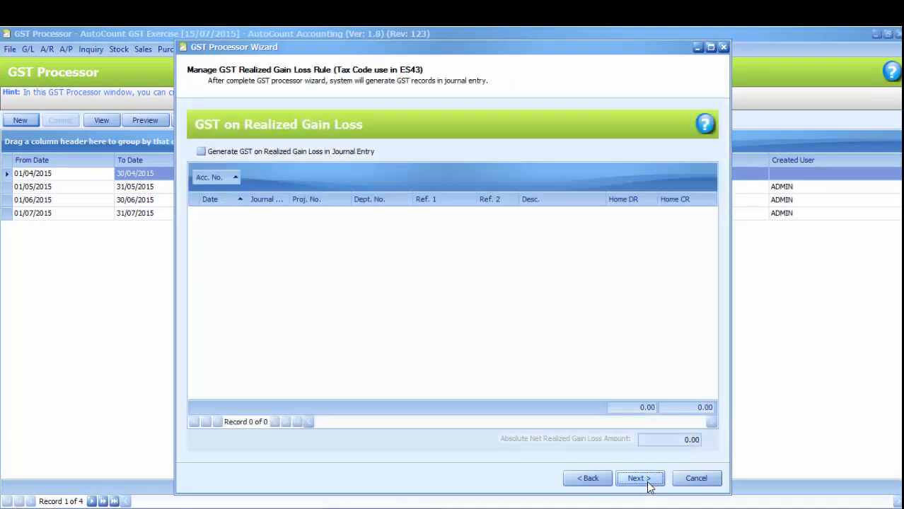
click(639, 479)
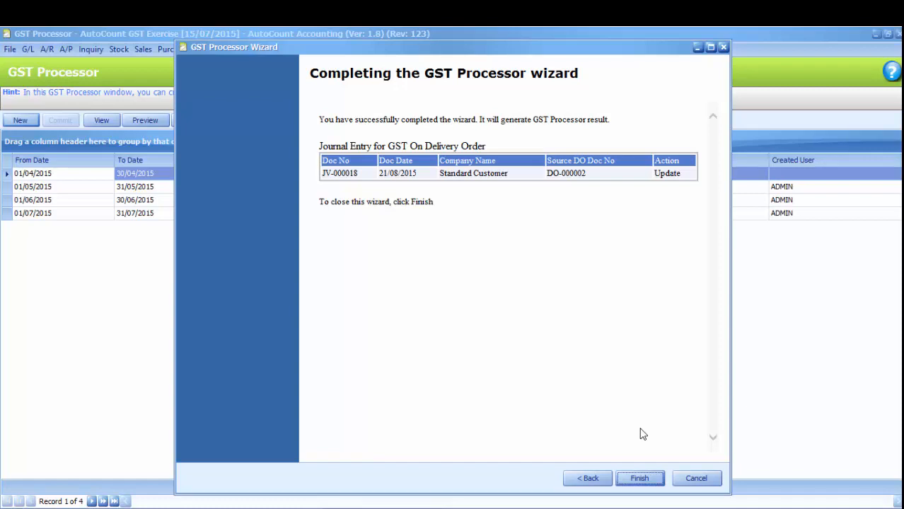
Step: Finish the wizard, accept the 21-day warning, generate the August 2015 GST Return, and view Outstanding DO
click(639, 480)
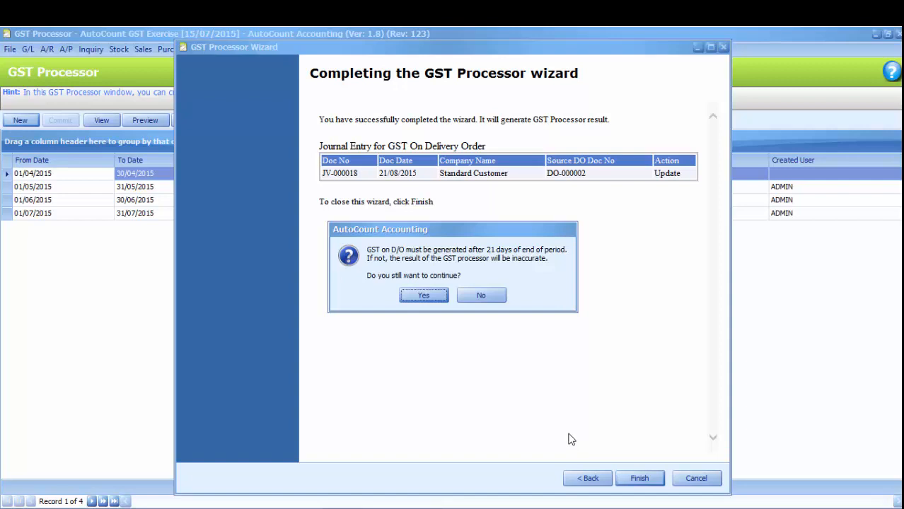
click(424, 295)
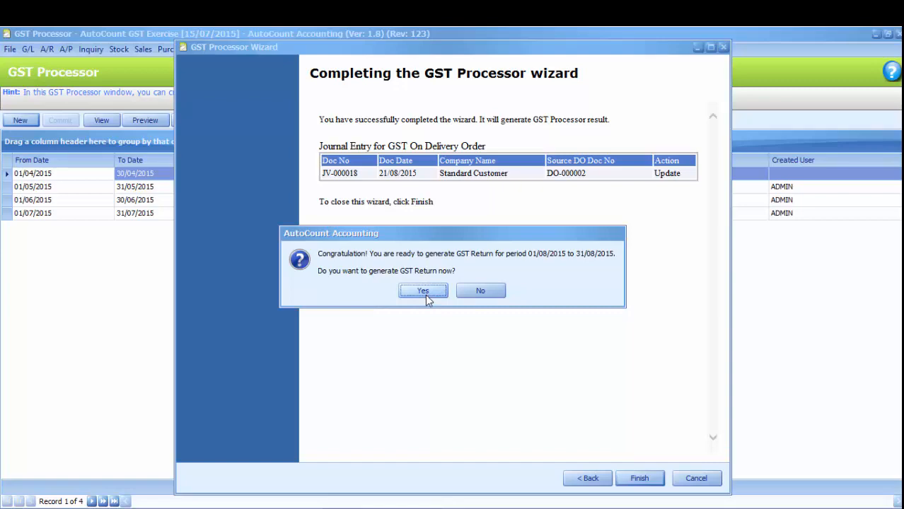
click(425, 294)
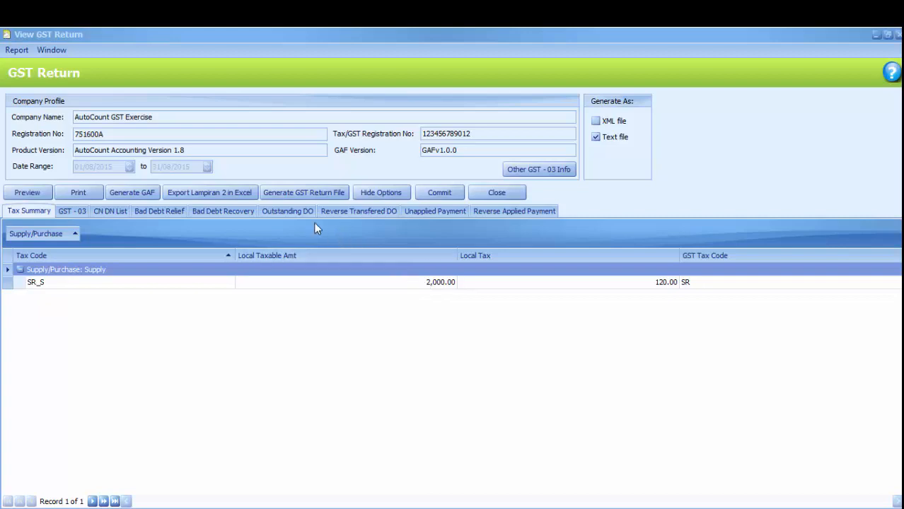
click(291, 214)
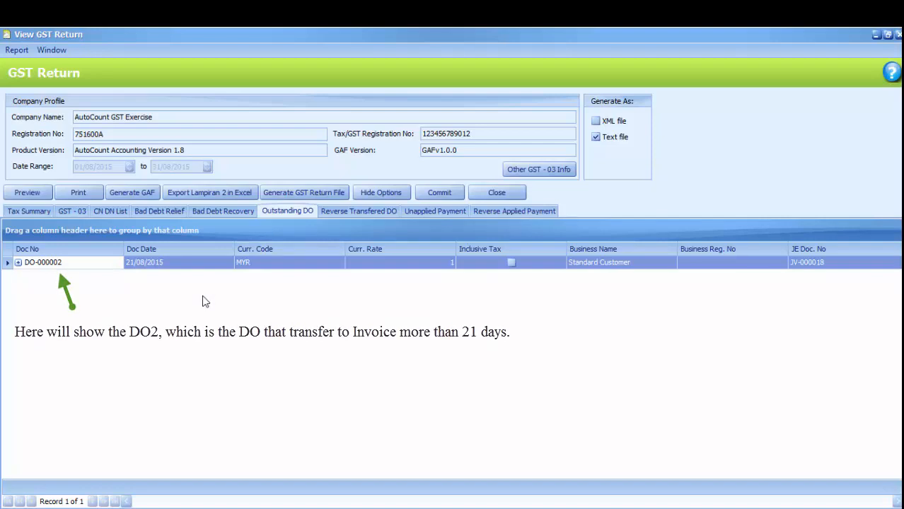
double_click(815, 268)
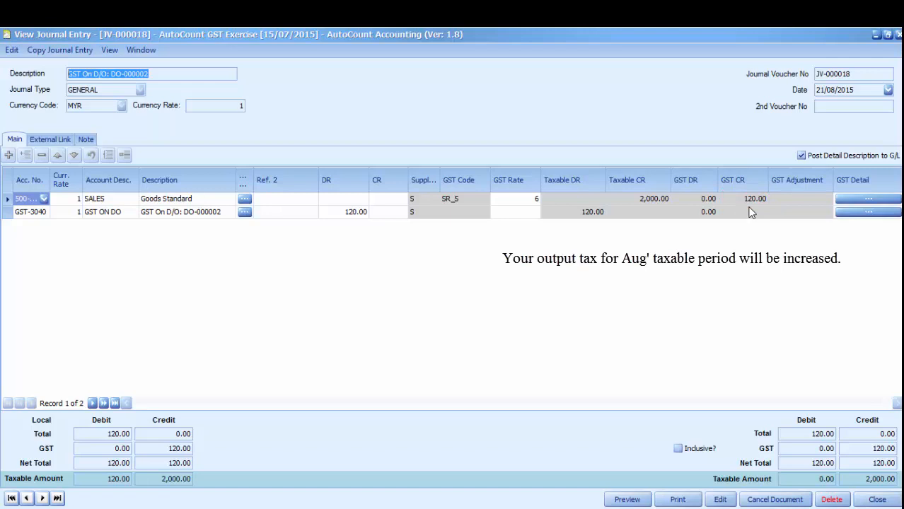
click(897, 35)
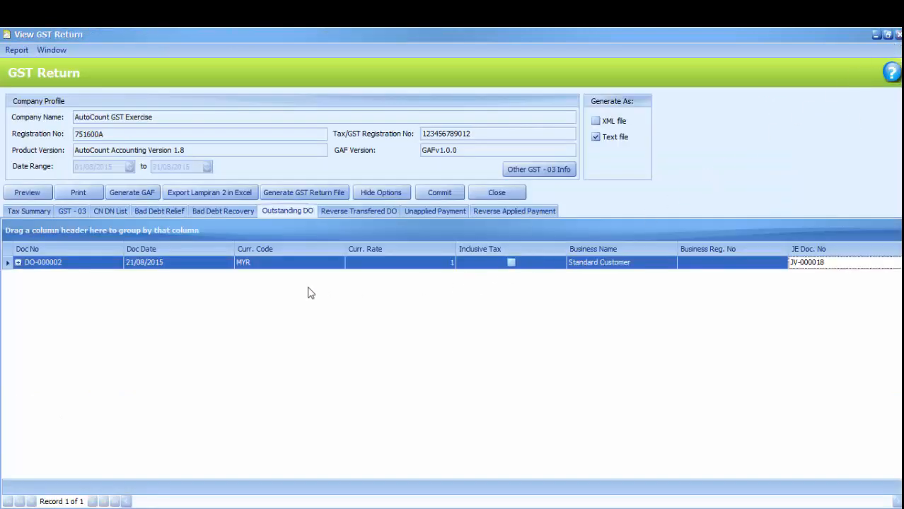
Step: Open delivery order DO-000002 from the Outstanding DO list, then close it
double_click(46, 266)
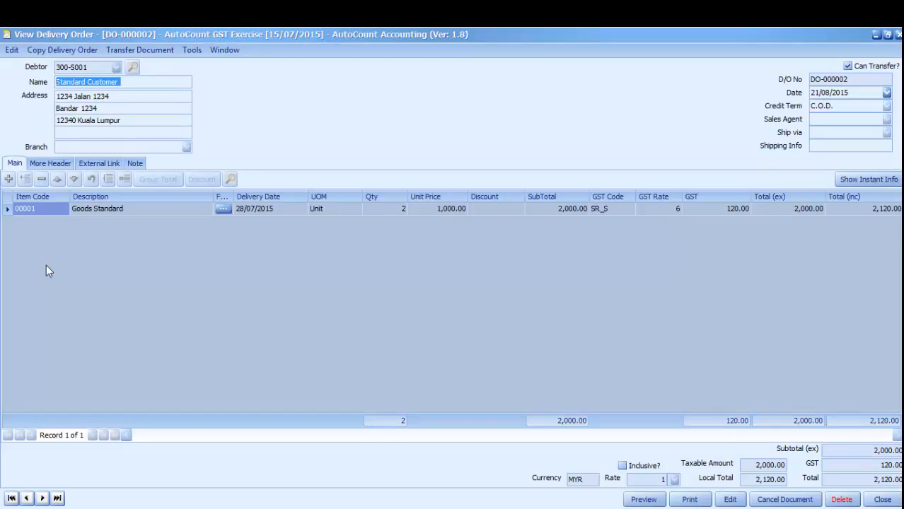
click(898, 34)
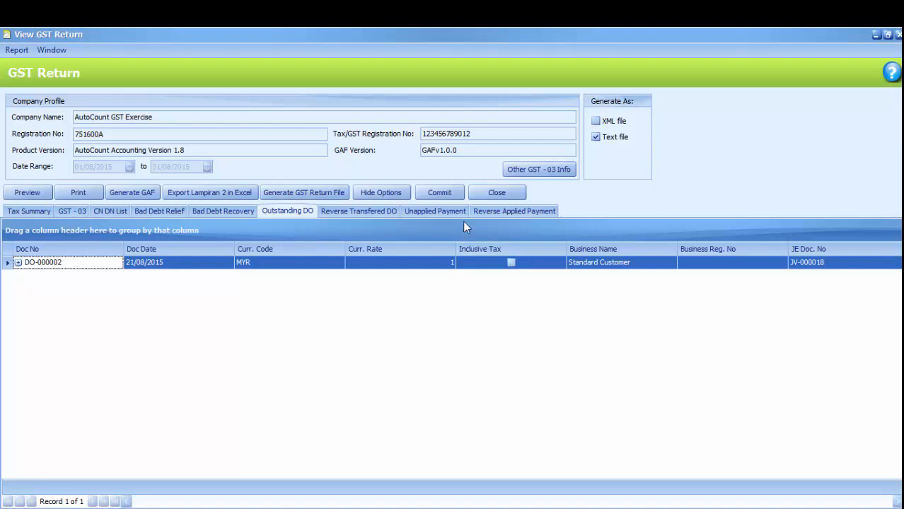
Step: Commit the Aug 2015 GST Processor with the administrator password, then close the GST Return
click(454, 199)
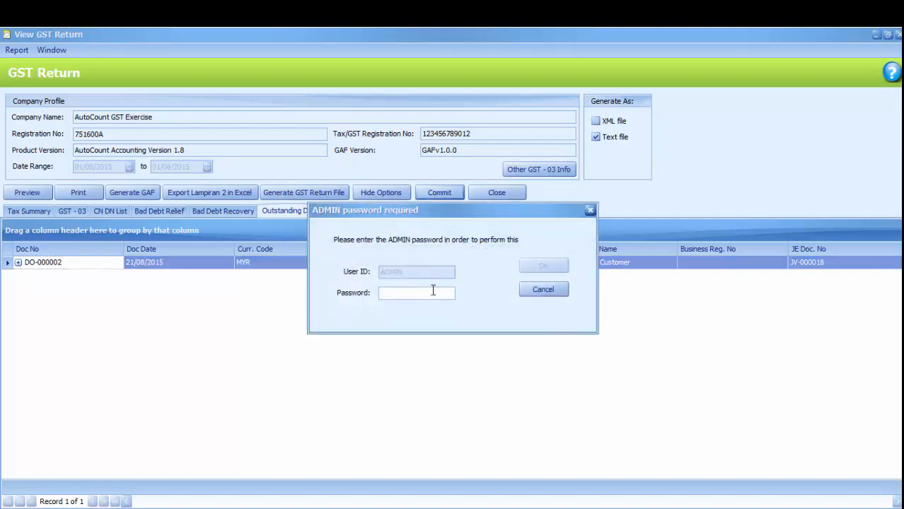
text(ADMIN)
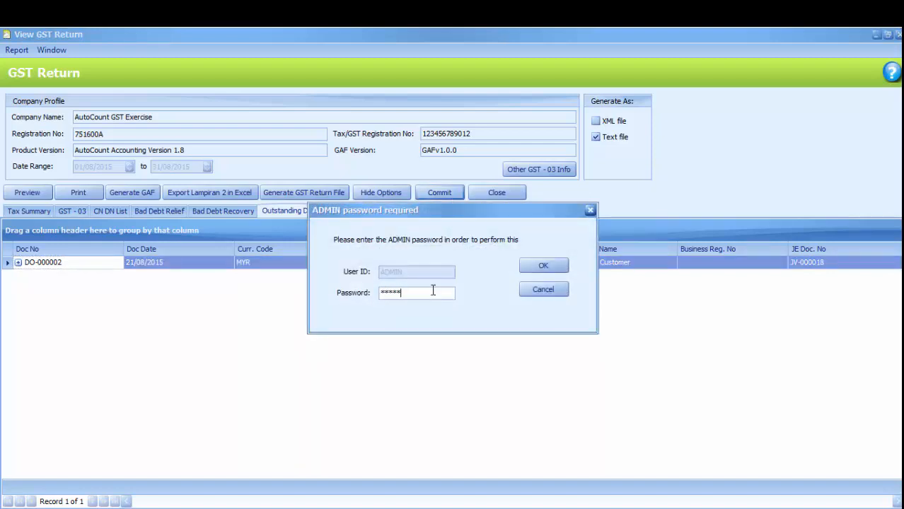
click(543, 266)
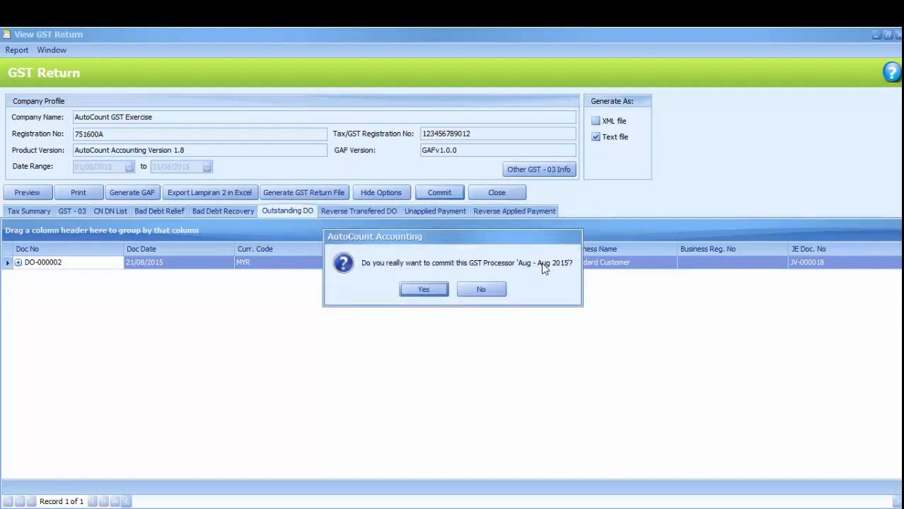
click(422, 290)
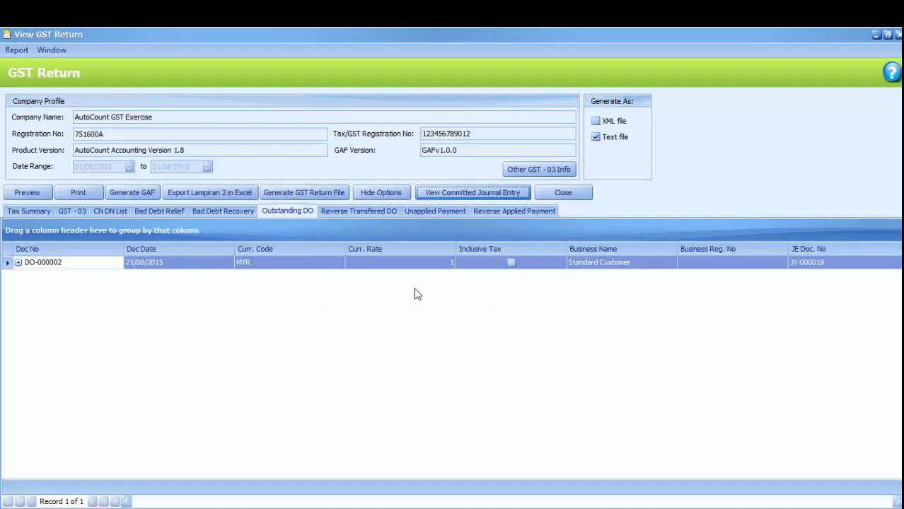
click(899, 34)
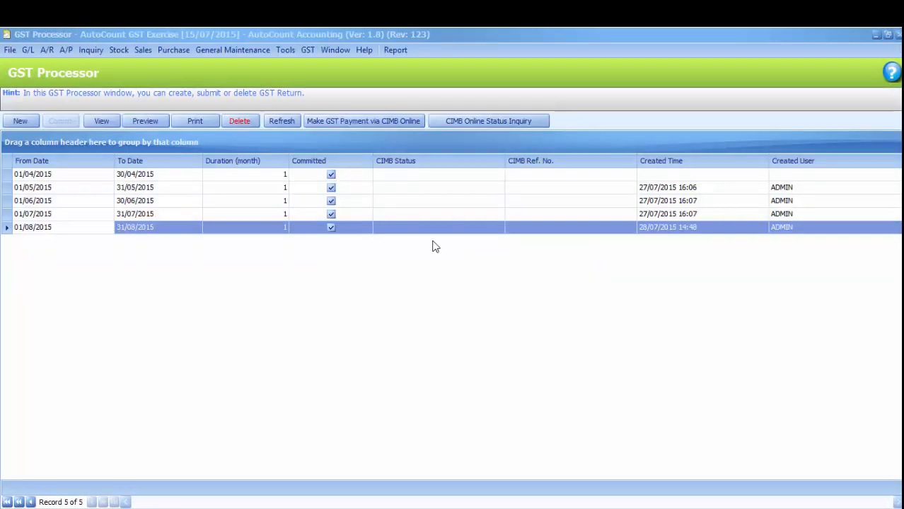
Step: Close and reopen the GST Processor, then start a new processing run
click(898, 35)
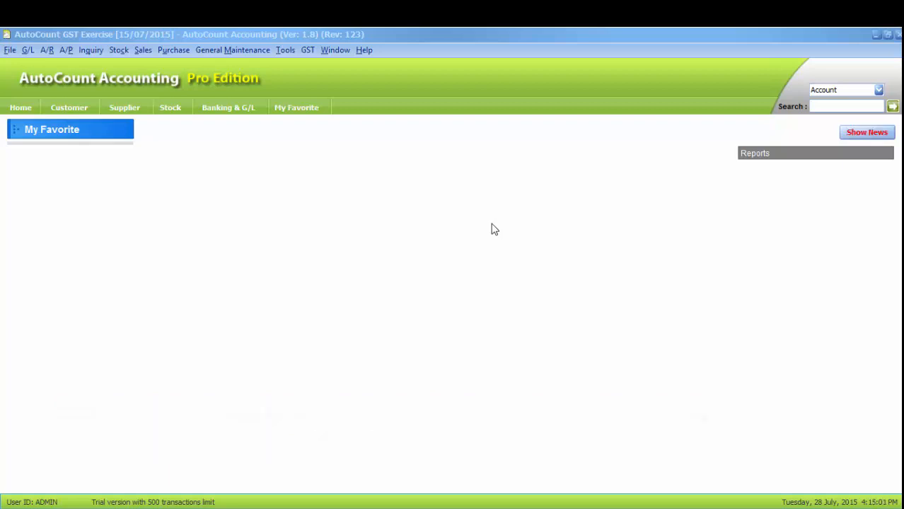
click(307, 52)
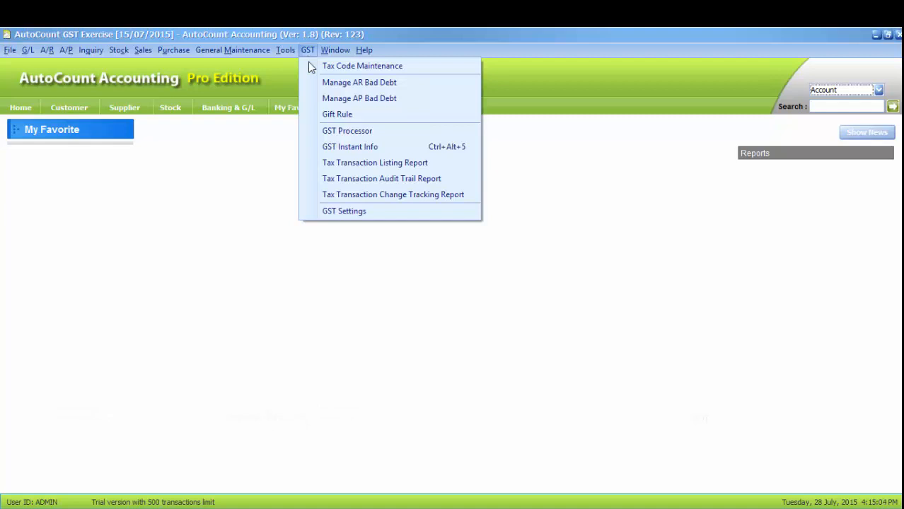
click(318, 132)
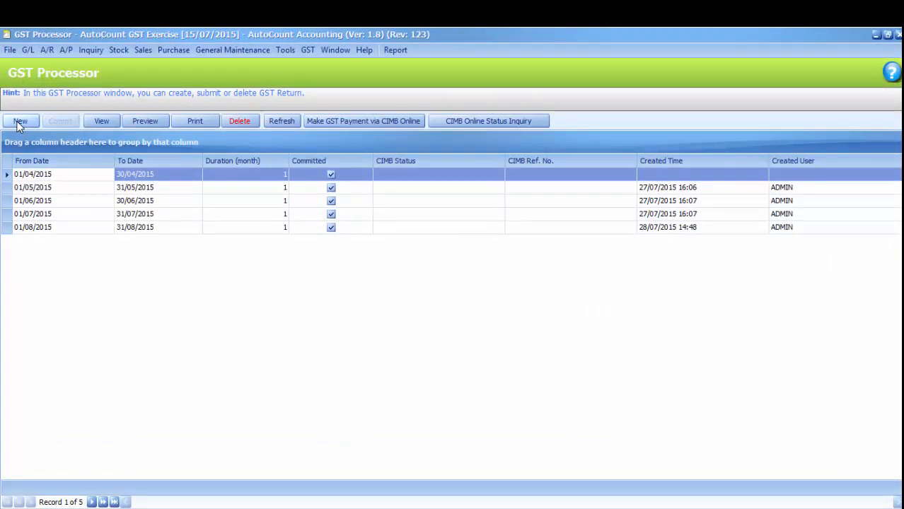
click(20, 122)
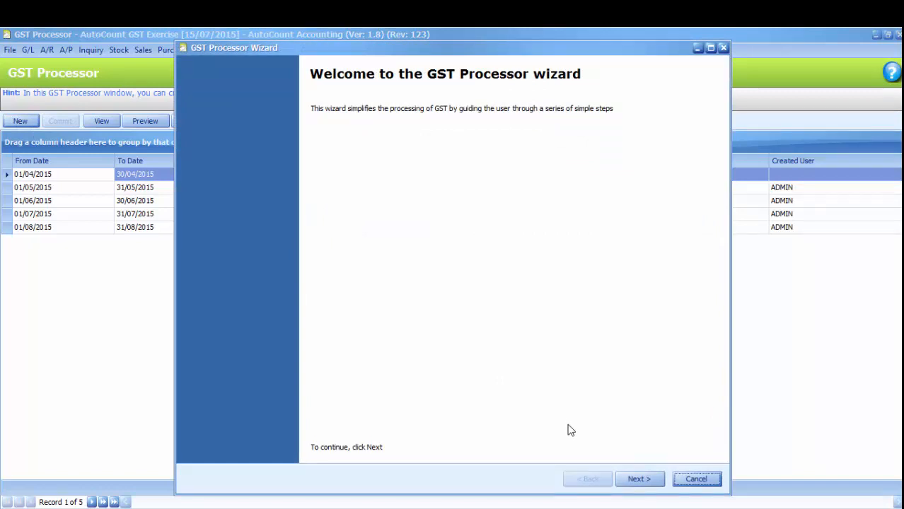
Step: Advance the GST Processor wizard past the credit note and bad debt relief pages to GST on Delivery Order
click(640, 480)
click(639, 479)
click(639, 480)
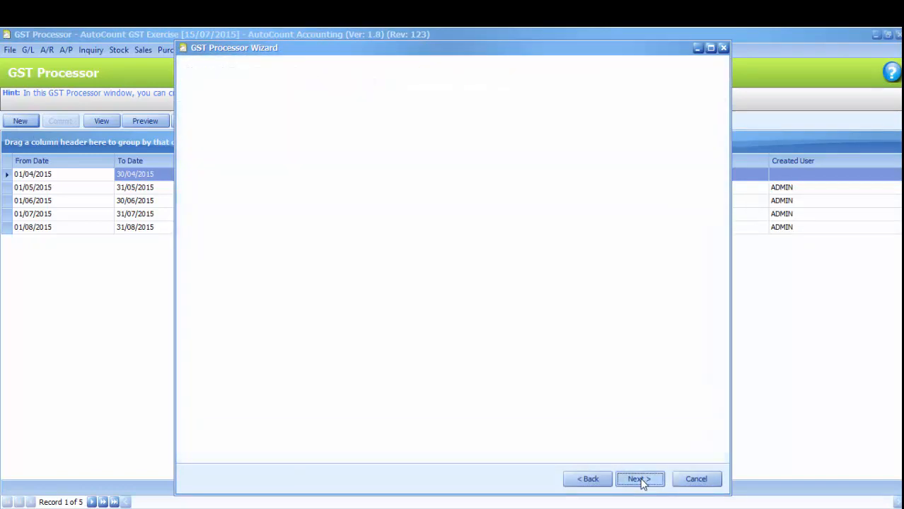
click(639, 479)
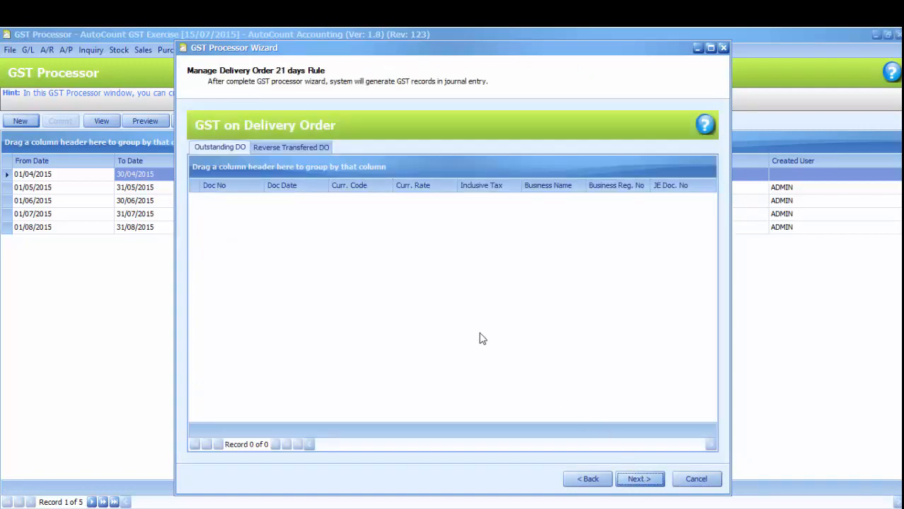
Step: Review the delivery orders whose GST will be reversed, then continue to the completion summary
click(298, 147)
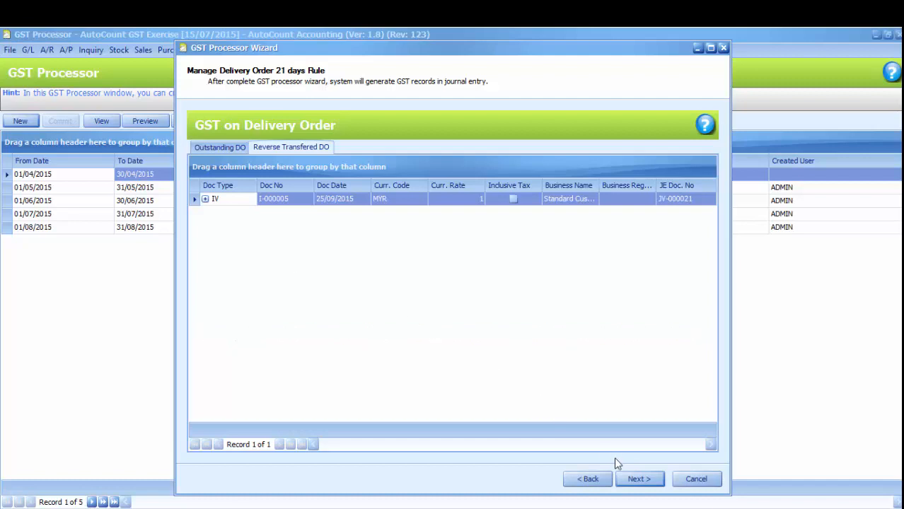
click(636, 480)
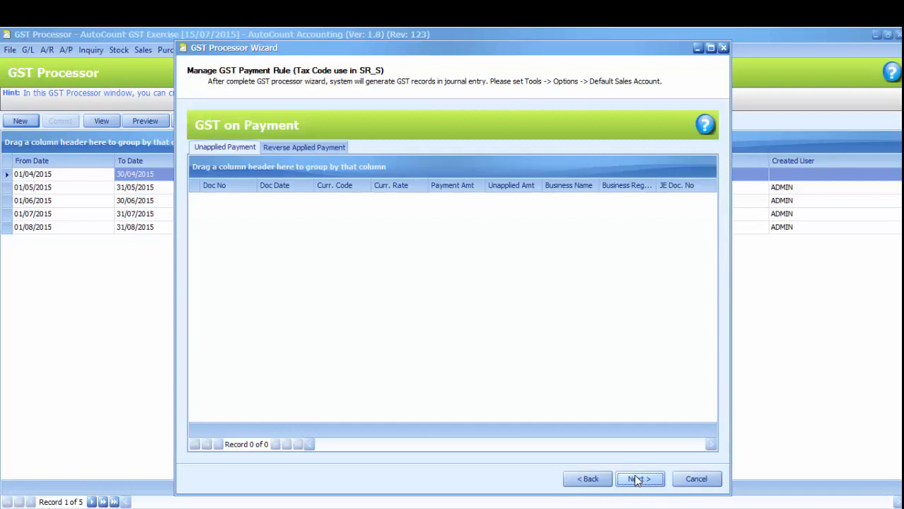
click(636, 481)
click(636, 480)
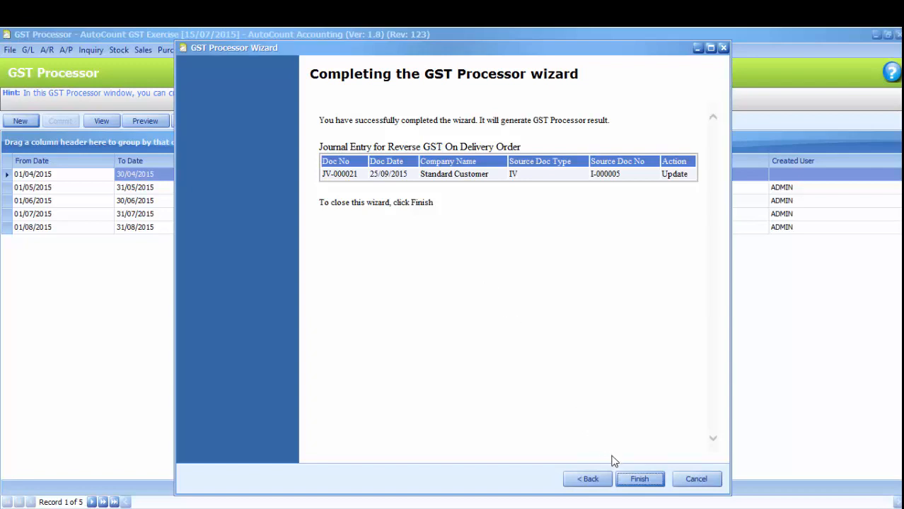
Step: Finish the wizard, accept both prompts, and view I-000005 reversed via JV-000021 in the GST Return
click(627, 480)
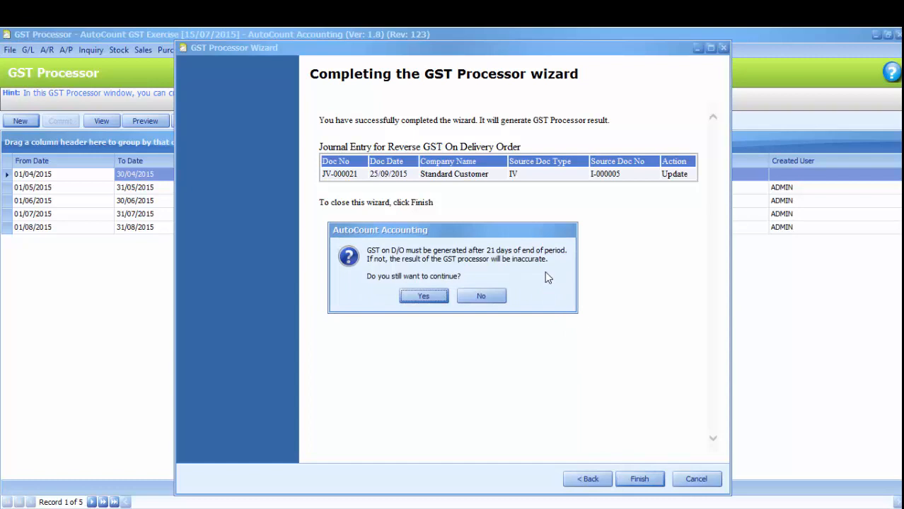
click(423, 297)
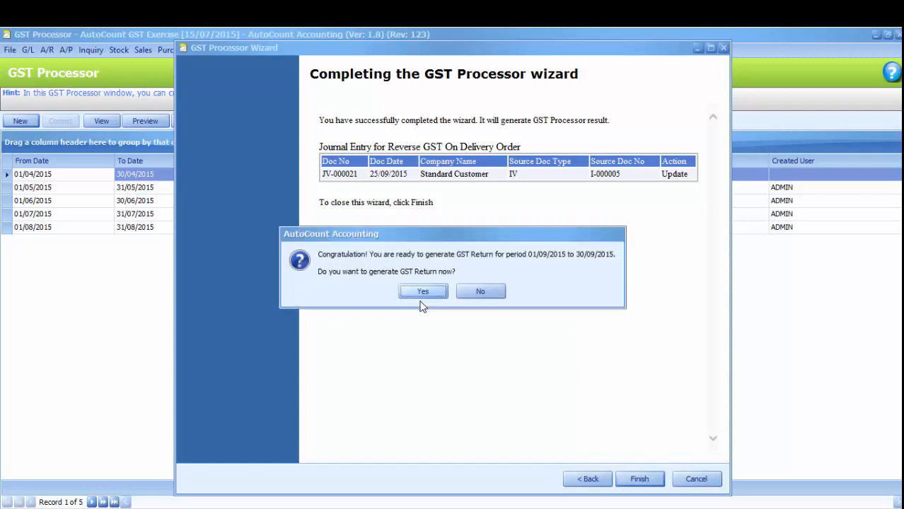
click(419, 294)
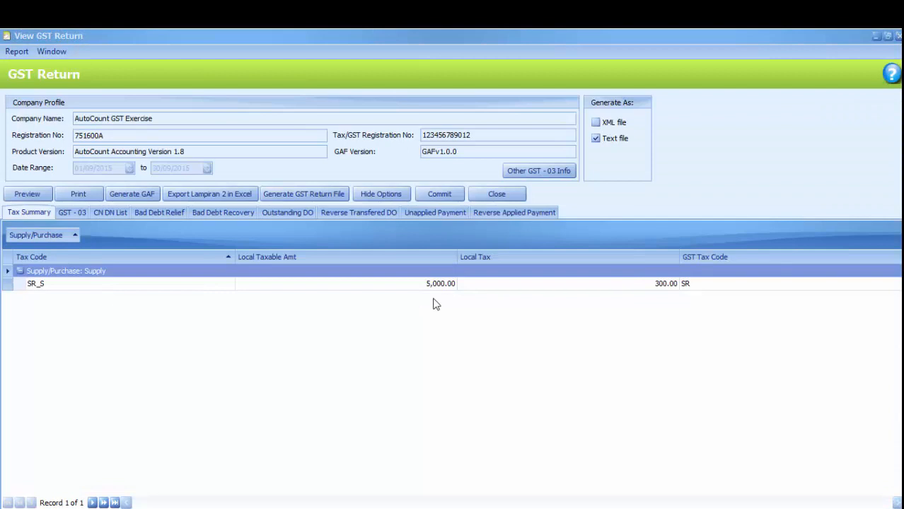
click(349, 216)
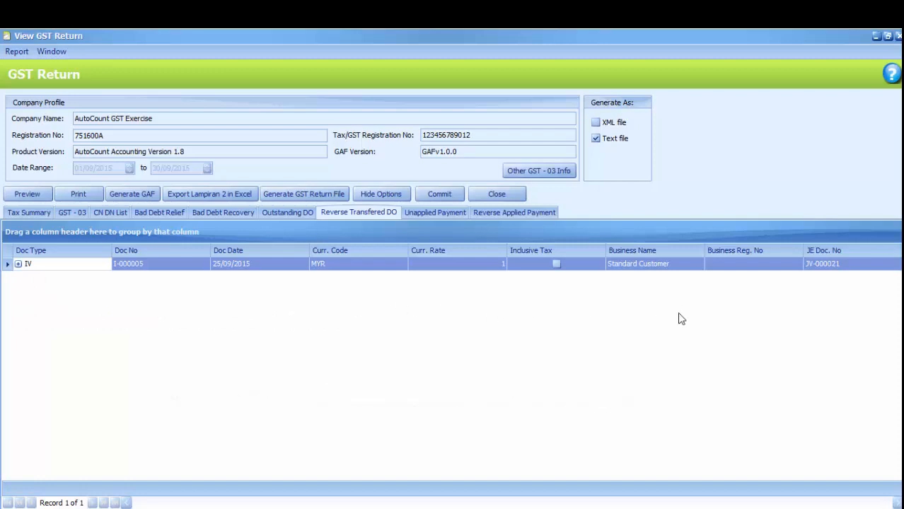
double_click(825, 269)
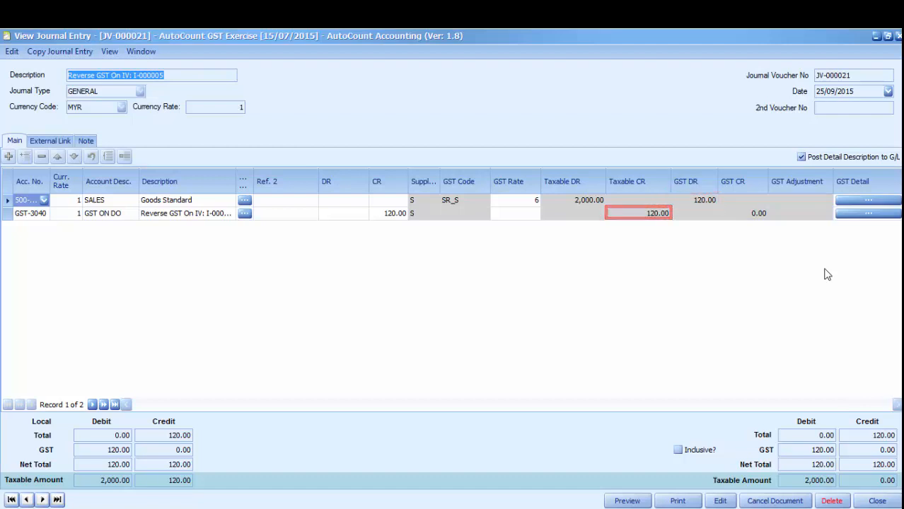
click(898, 36)
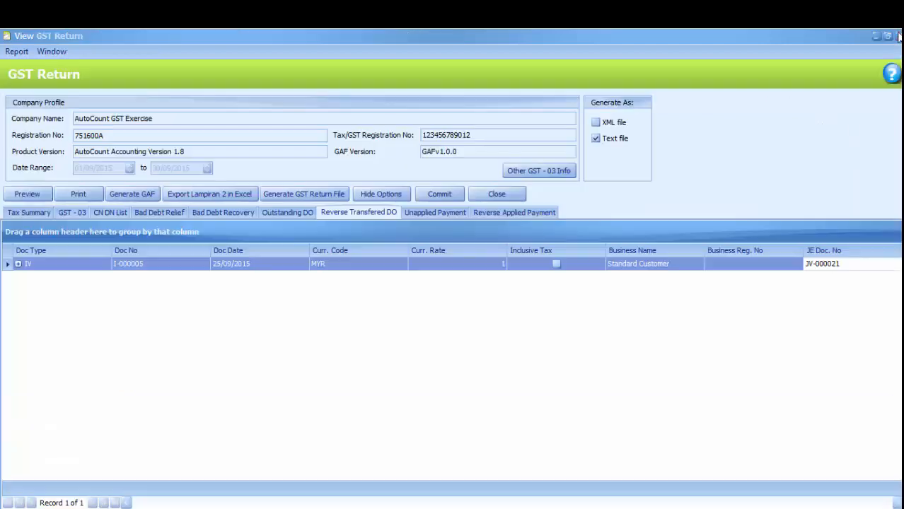
double_click(134, 264)
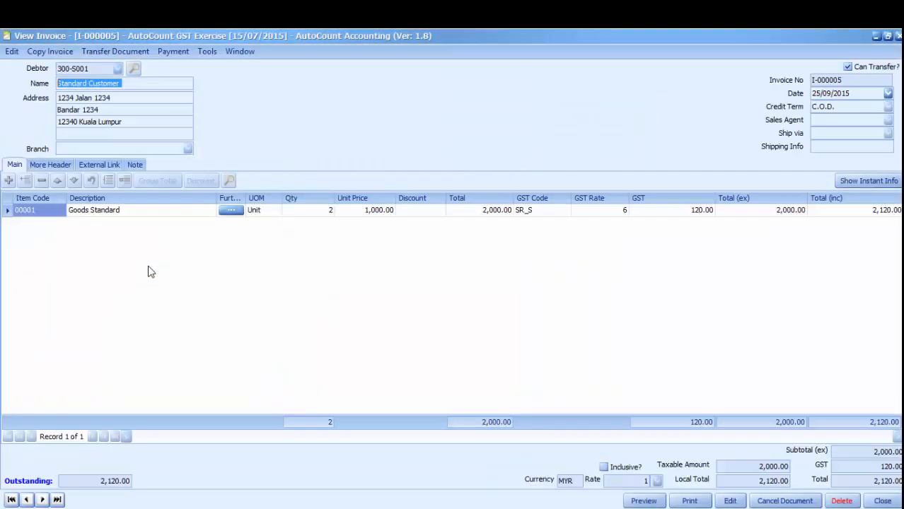
click(899, 37)
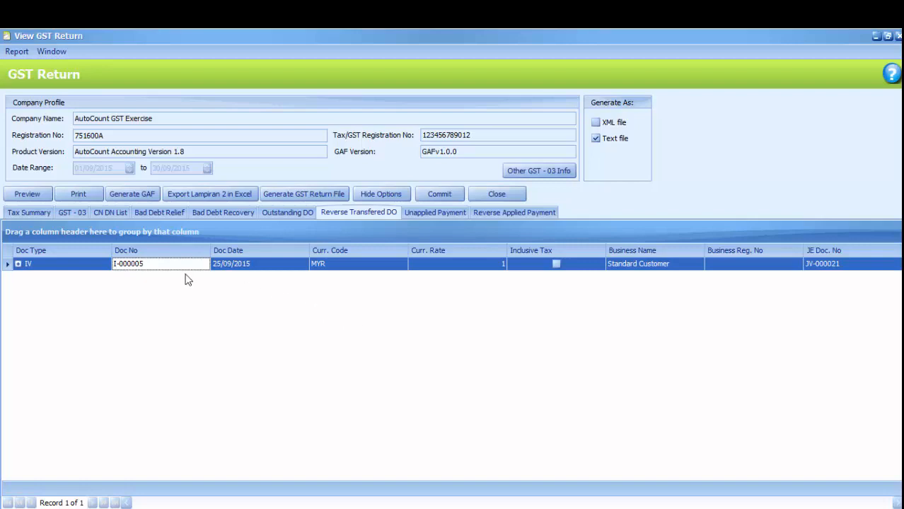
Step: Drill into SR_S in the tax summary and inspect invoice I-000005 and offsetting journal JV-000021
click(42, 213)
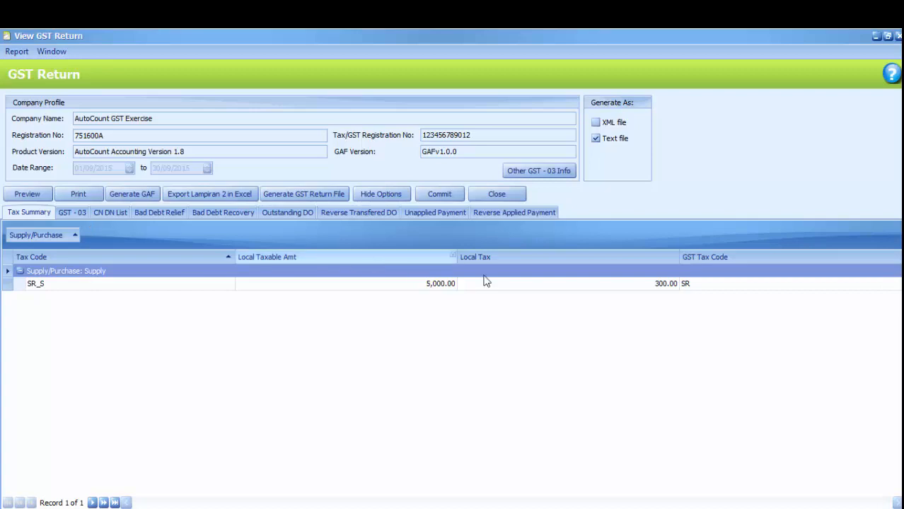
double_click(647, 287)
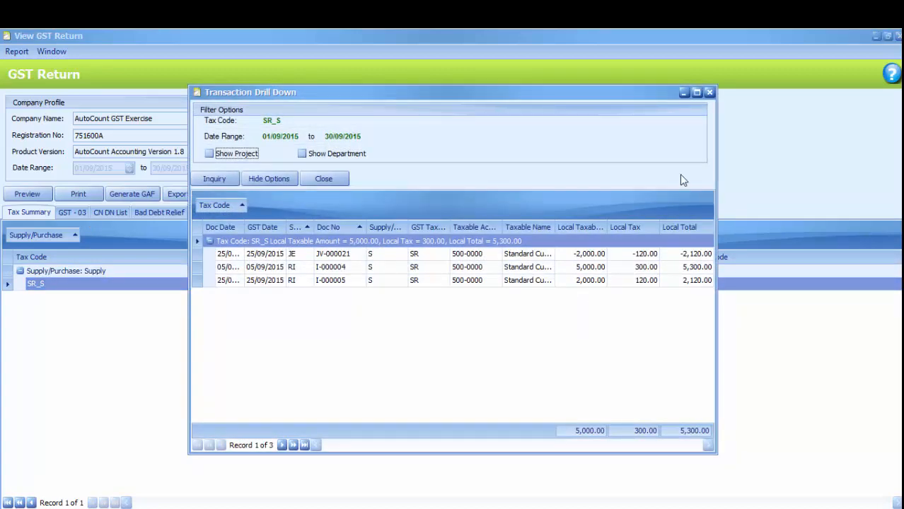
click(697, 93)
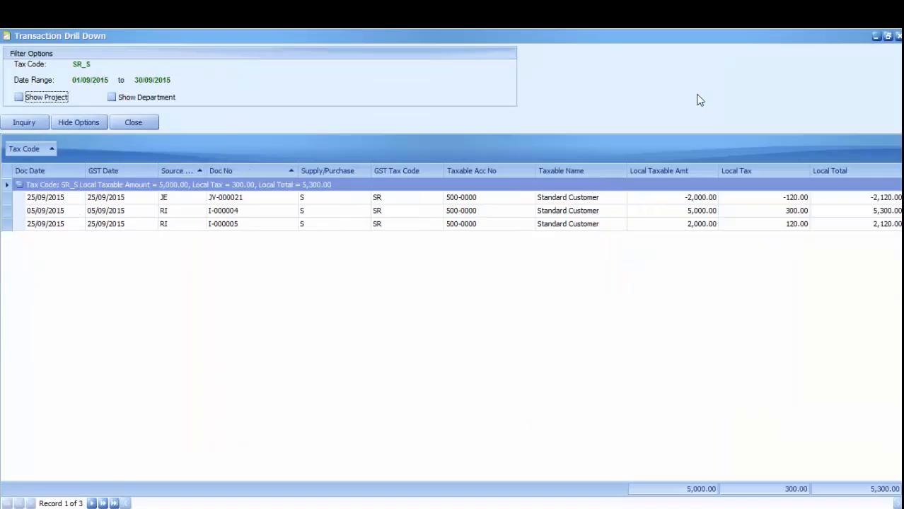
click(45, 225)
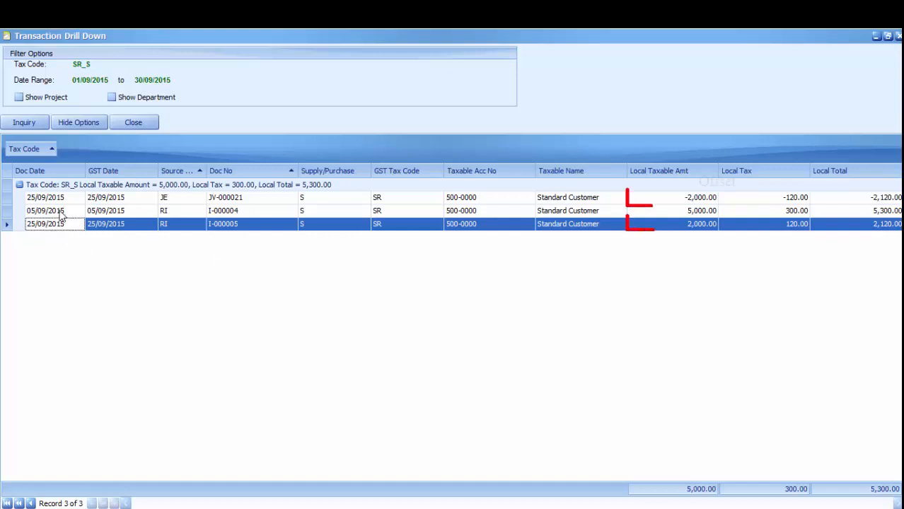
click(56, 197)
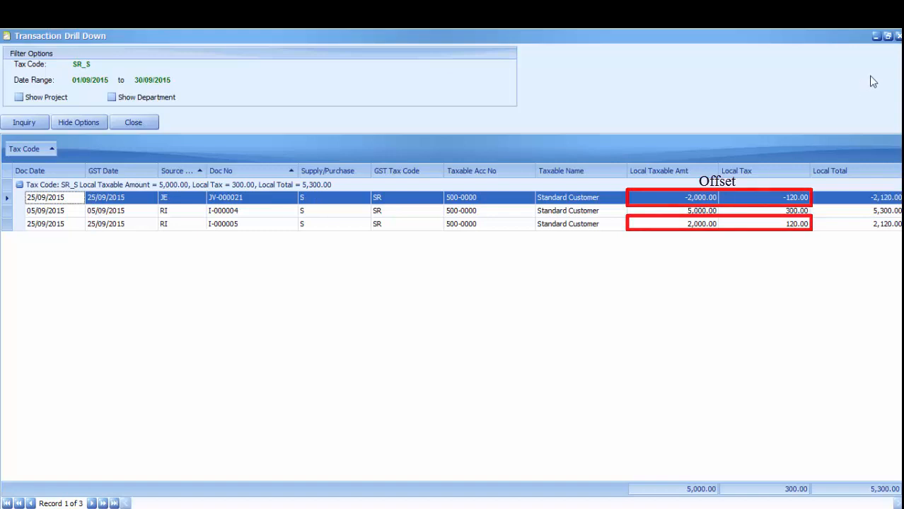
click(899, 36)
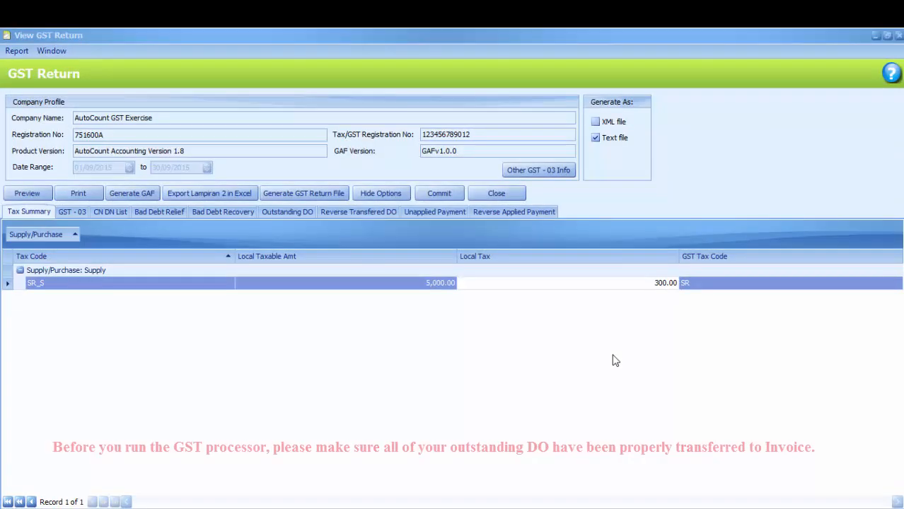